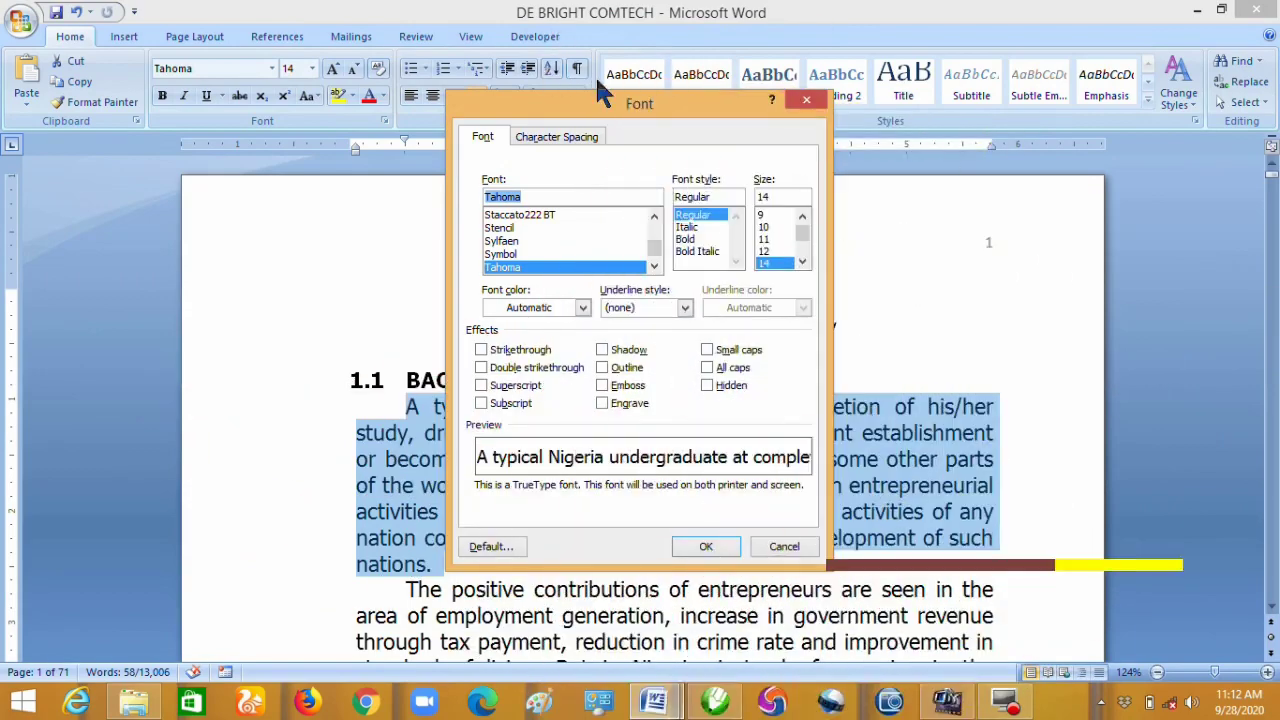
# Step: Try size 50 with double strikethrough on the selected paragraph under BACKGROUND OF THE STUDY, and undo the formatting
pyautogui.moveTo(658, 96); pyautogui.dragTo(329, 180)
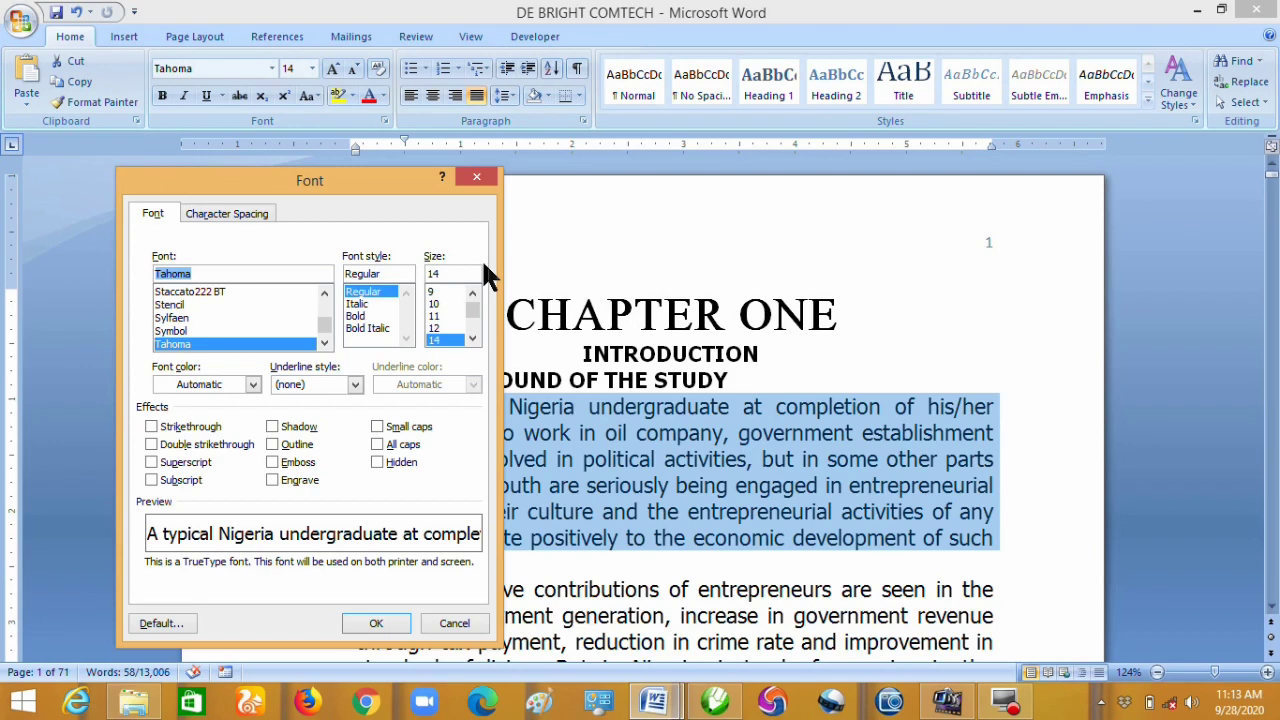
pyautogui.hotkey('alt', 's')
pyautogui.write('50')
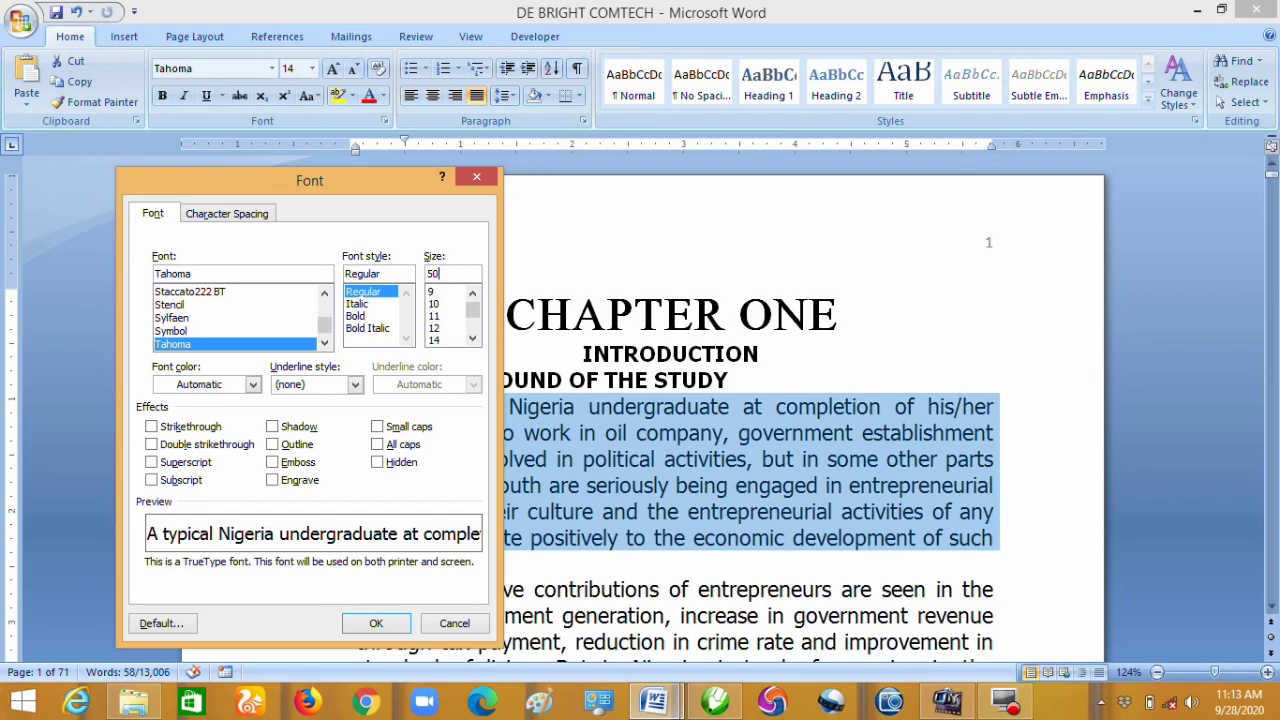
pyautogui.click(141, 446)
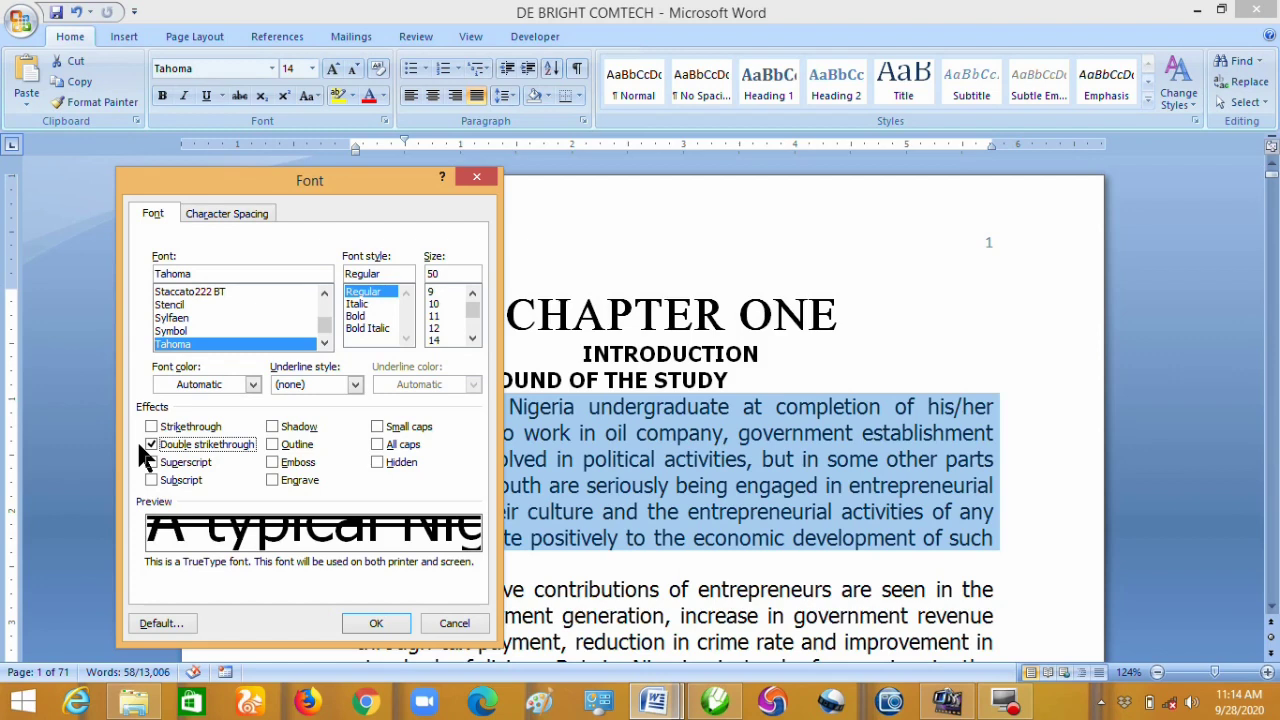
pyautogui.press('Return')
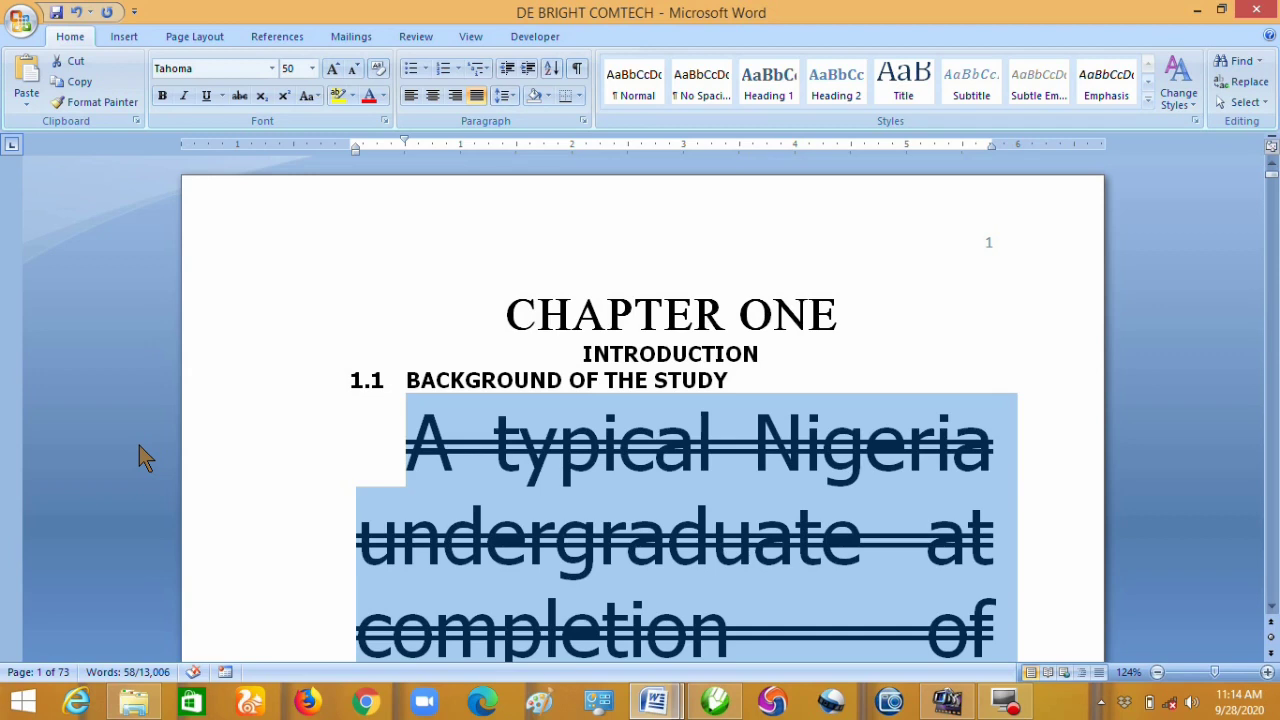
pyautogui.hotkey('ctrl', 'z')
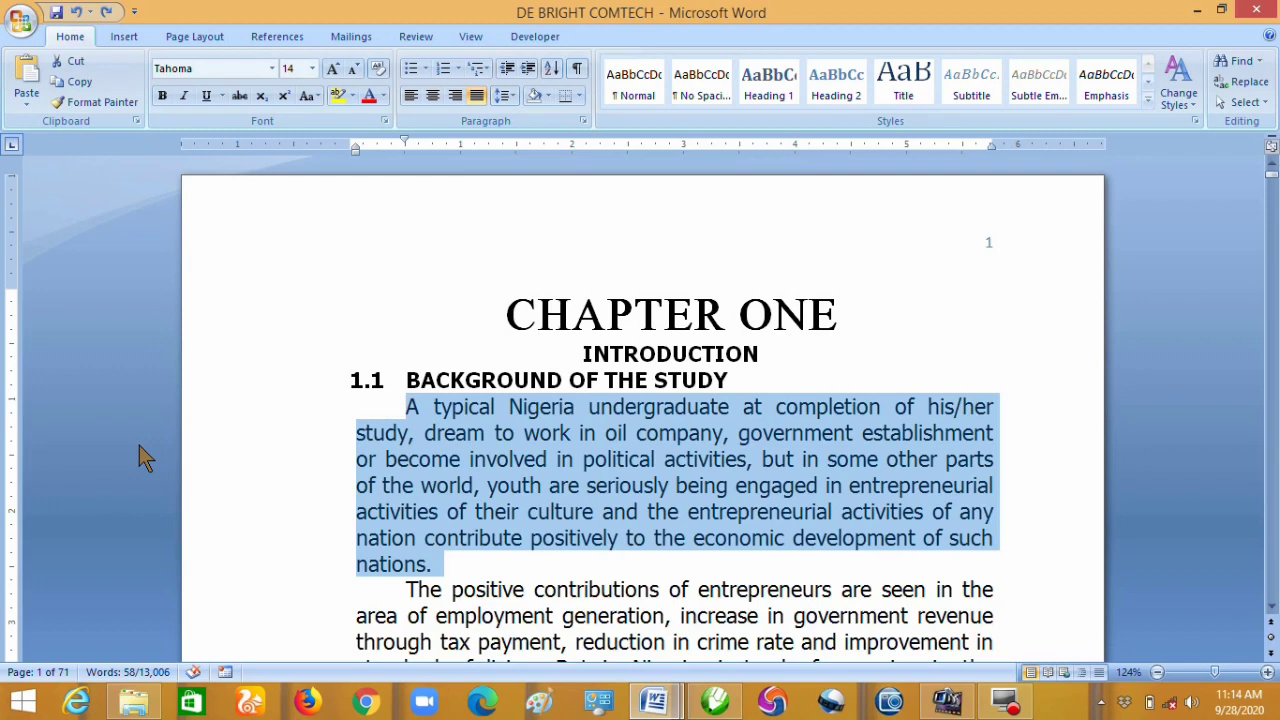
# Step: Start printing the document and choose HP LaserJet Professional P1102 as the printer
pyautogui.hotkey('ctrl', 'p')
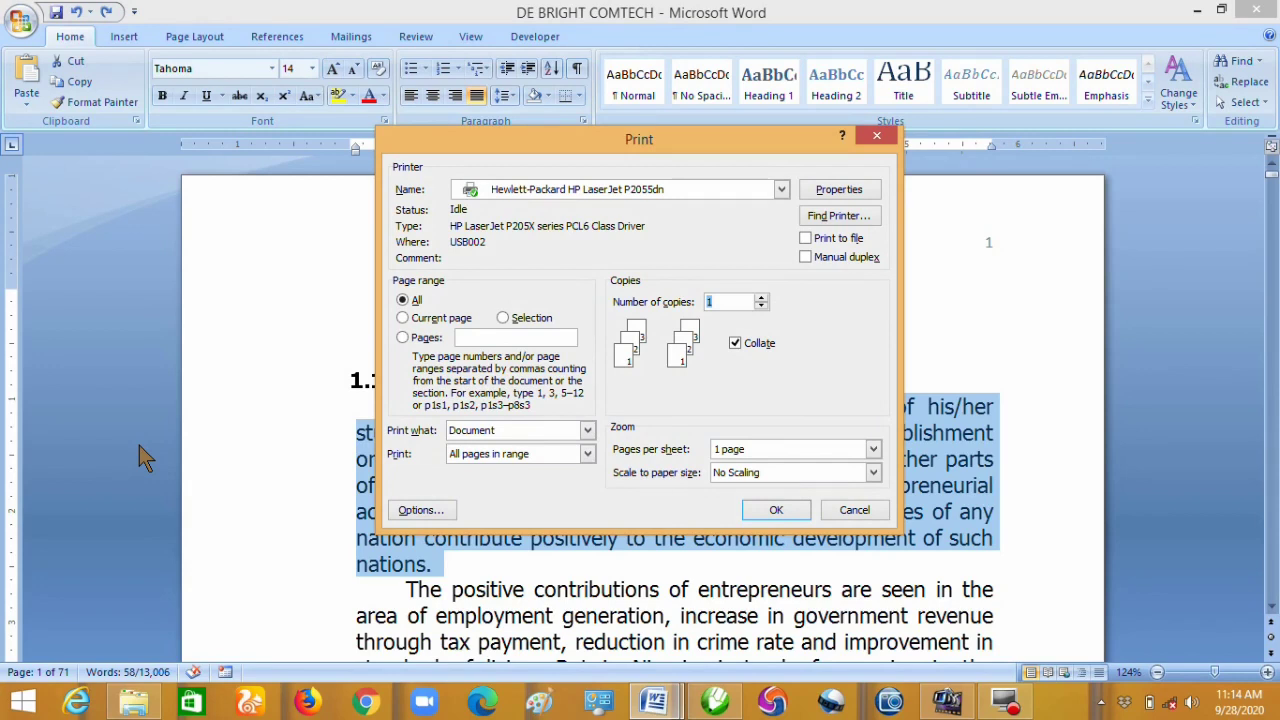
pyautogui.hotkey('alt', 'n')
pyautogui.hotkey('alt', 'Down')
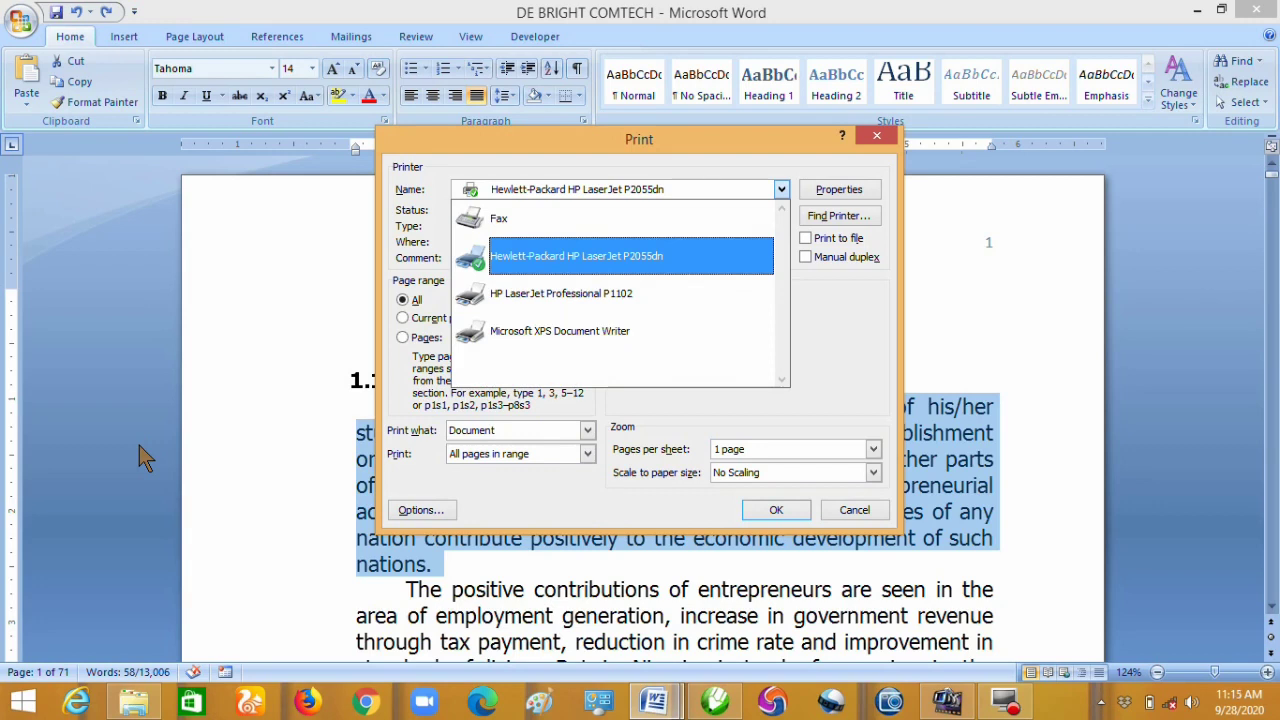
pyautogui.press('Down')
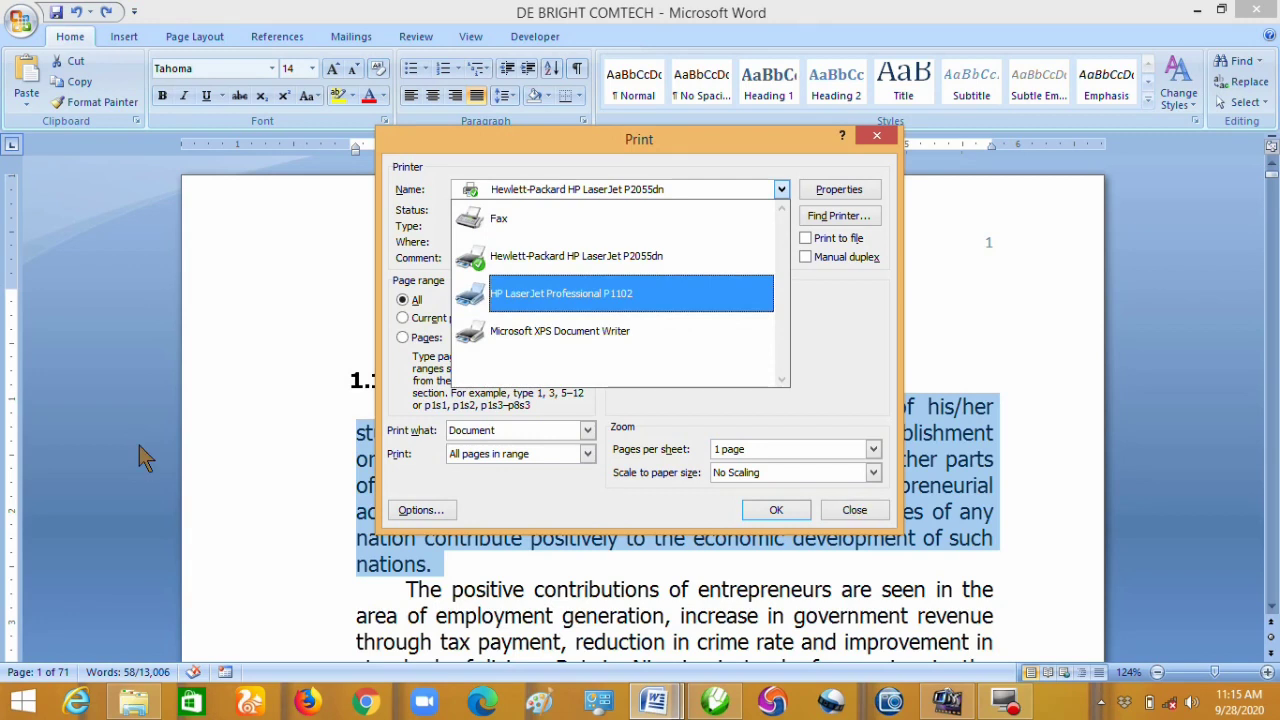
pyautogui.press('Return')
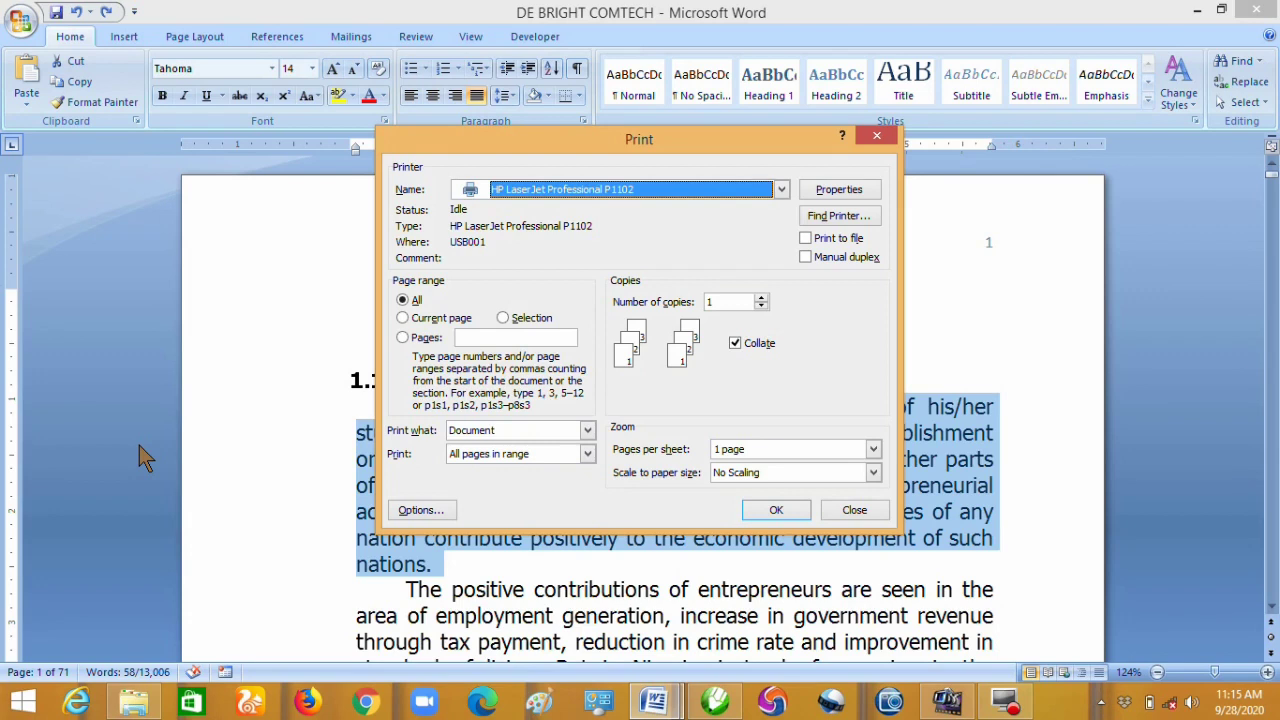
# Step: Restrict the print range to pages 2, 8 and 15 and send the job to the printer
pyautogui.hotkey('alt', 'e')
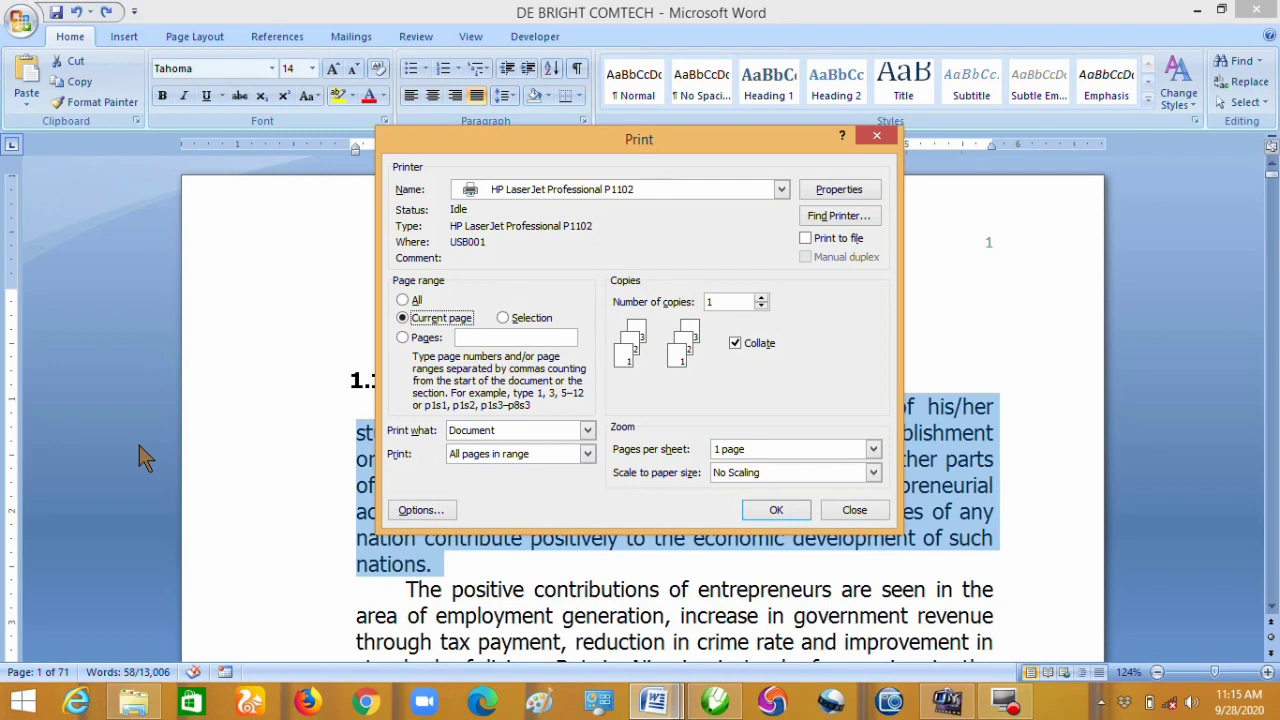
pyautogui.hotkey('alt', 'g')
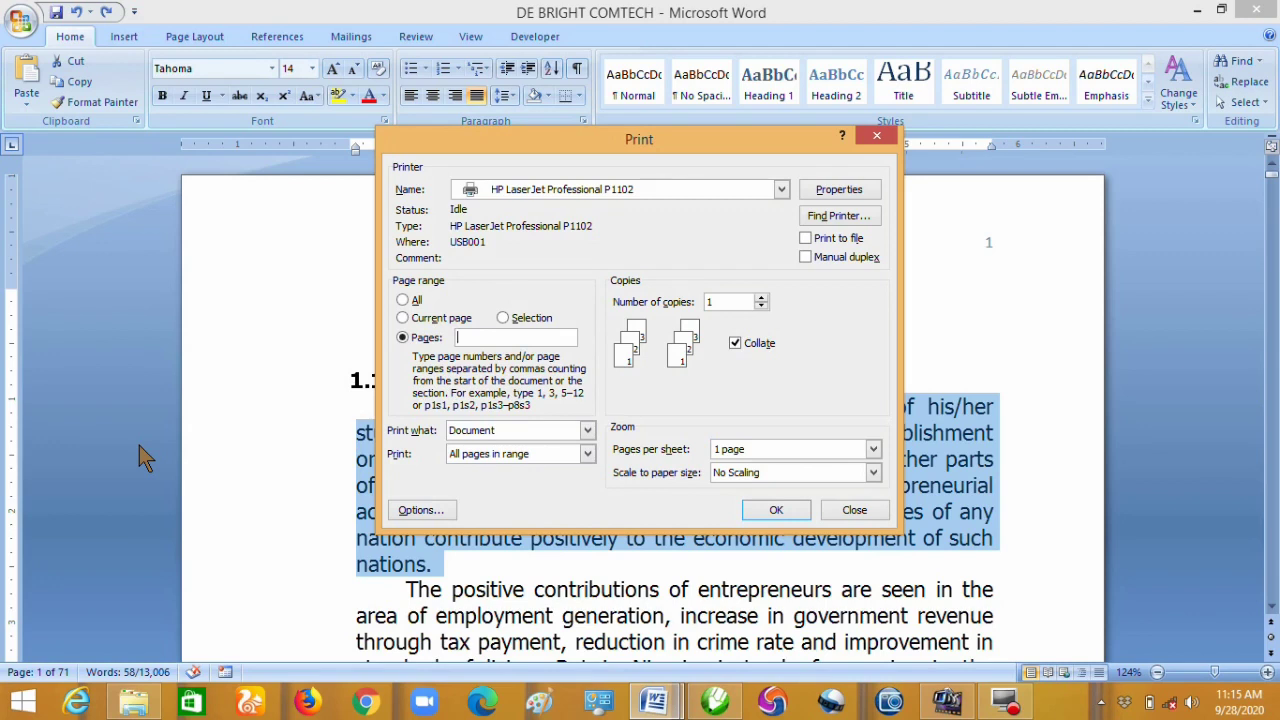
pyautogui.write('2')
pyautogui.write(',8')
pyautogui.write(',15')
pyautogui.write('3')
pyautogui.press('Return')
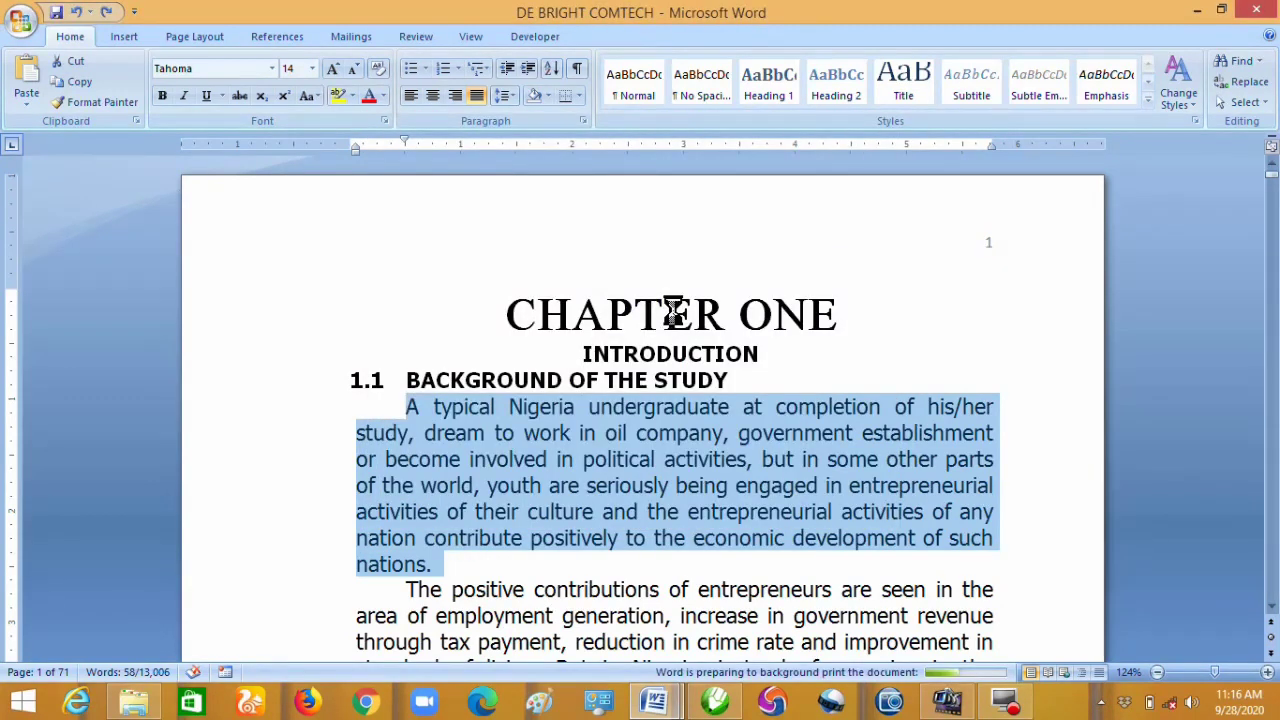
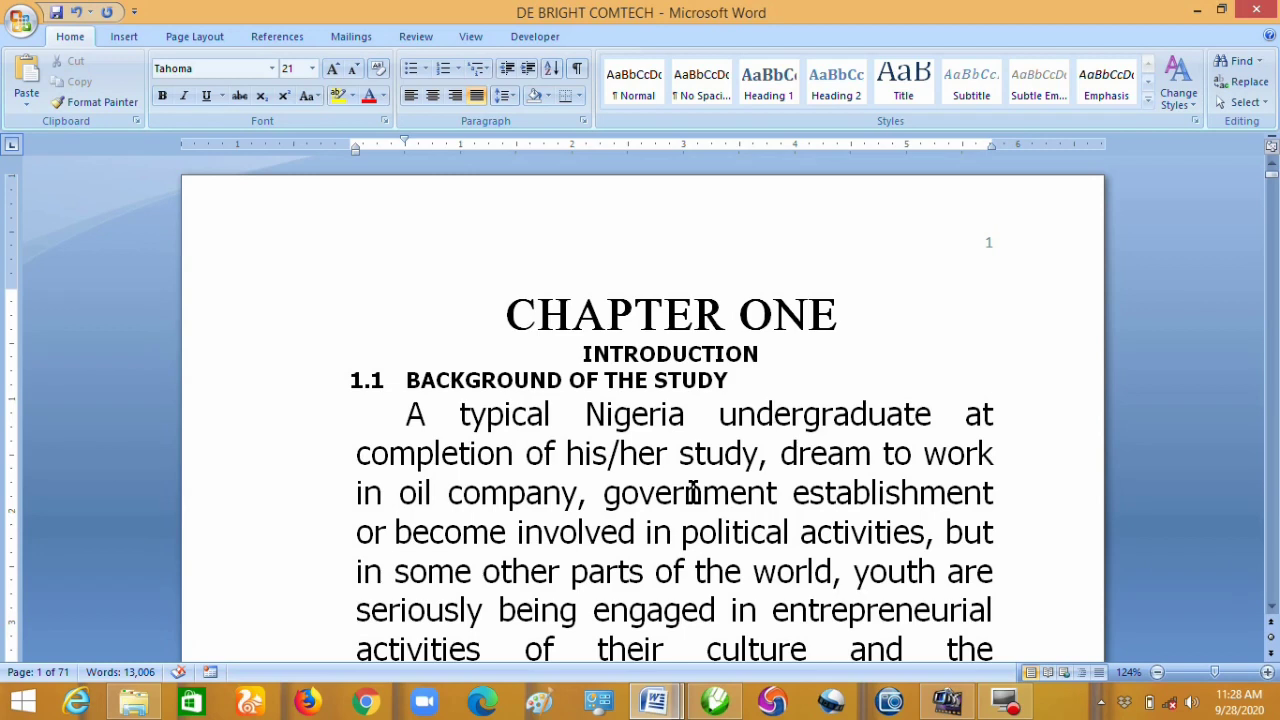
# Step: Close DE BRIGHT COMTECH with its changes saved and reopen it from the recent documents
pyautogui.hotkey('ctrl', 'w')
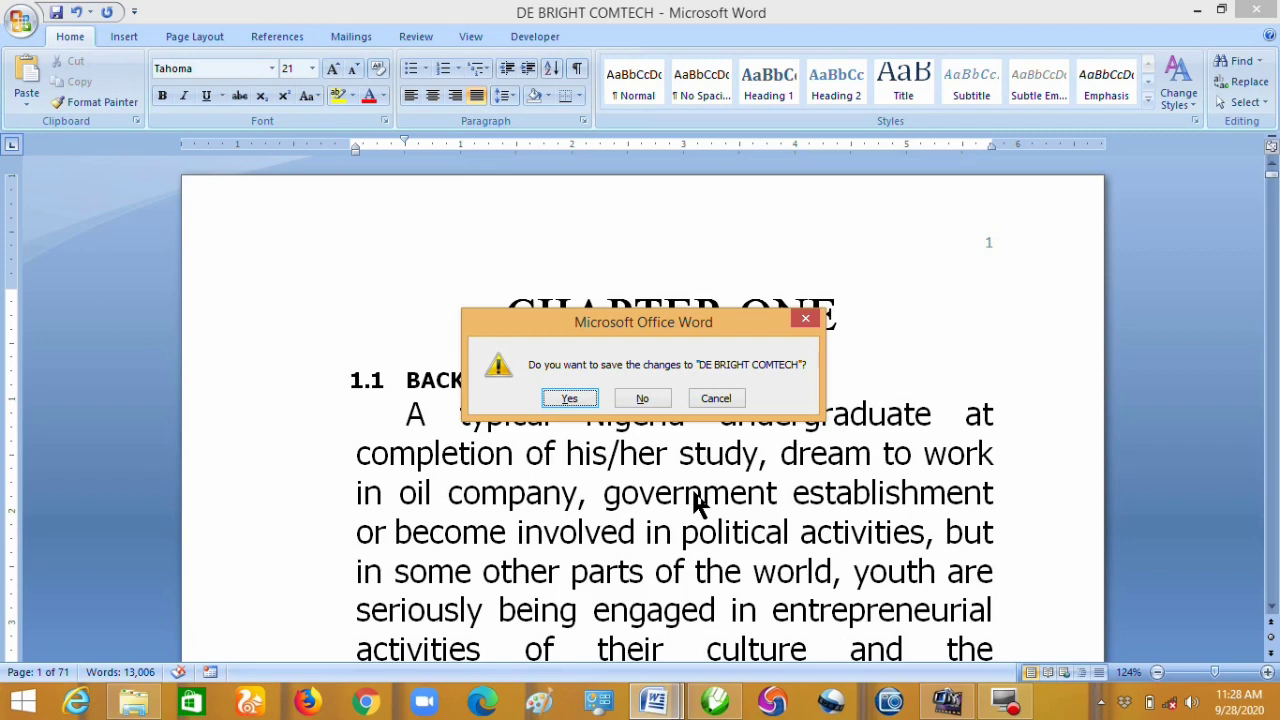
pyautogui.press('Return')
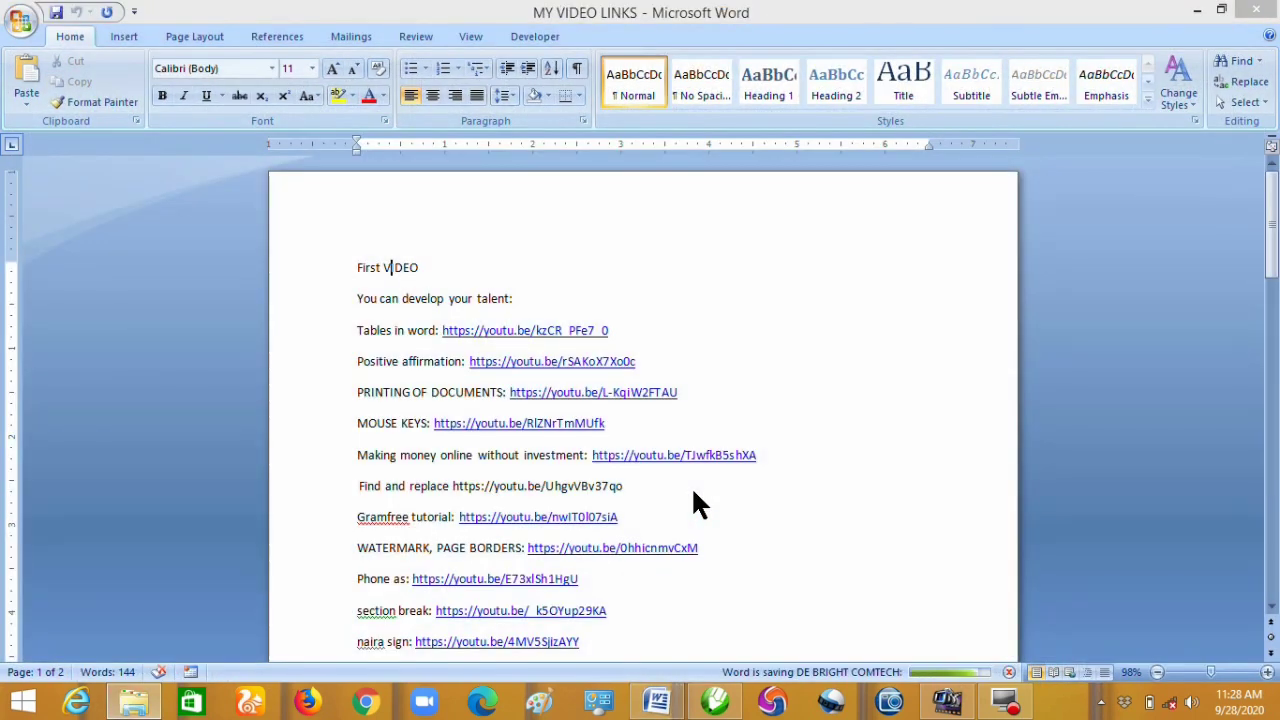
pyautogui.click(22, 30)
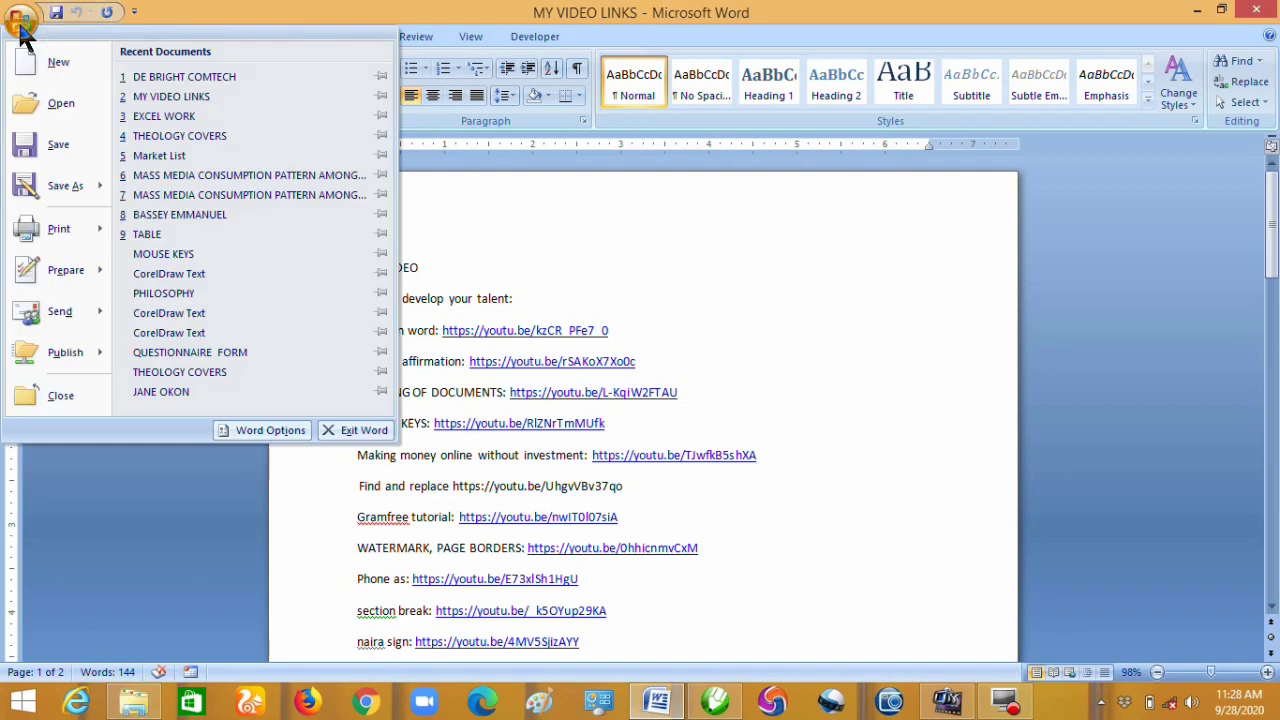
pyautogui.click(184, 76)
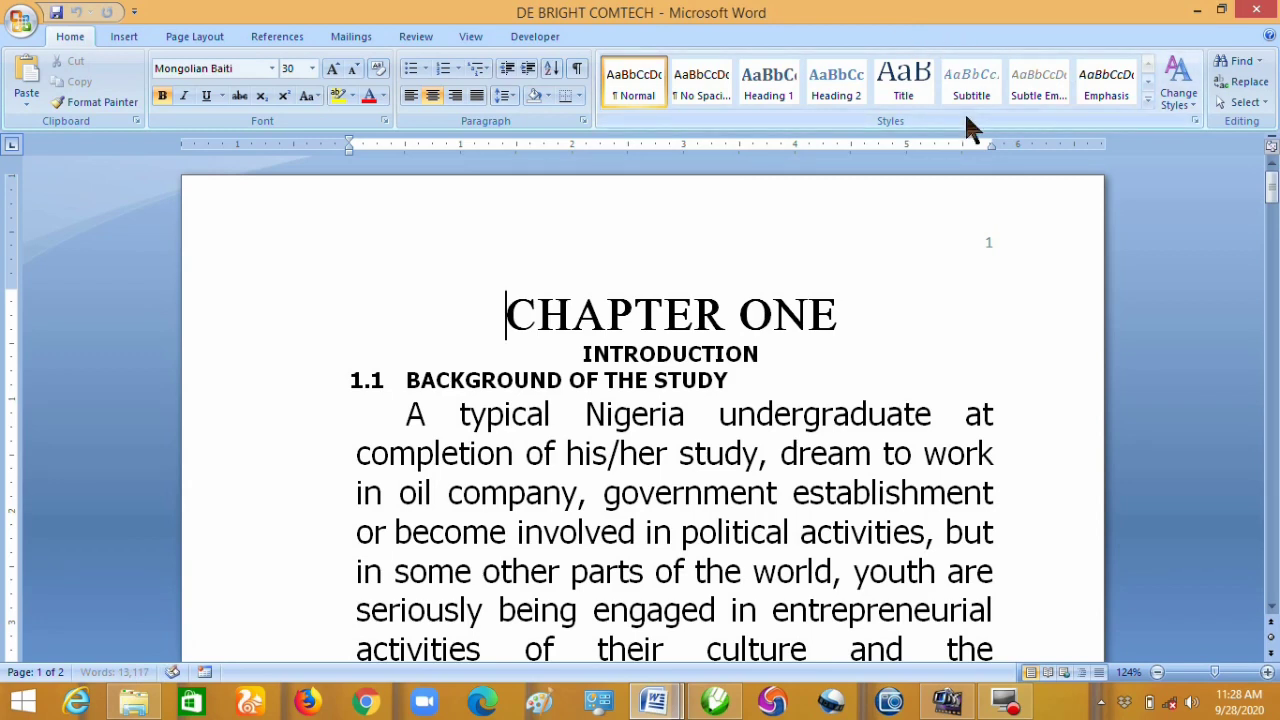
# Step: Restore the DE BRIGHT COMTECH window to a smaller size, try moving and resizing it, and maximise it again
pyautogui.press('super+Down')
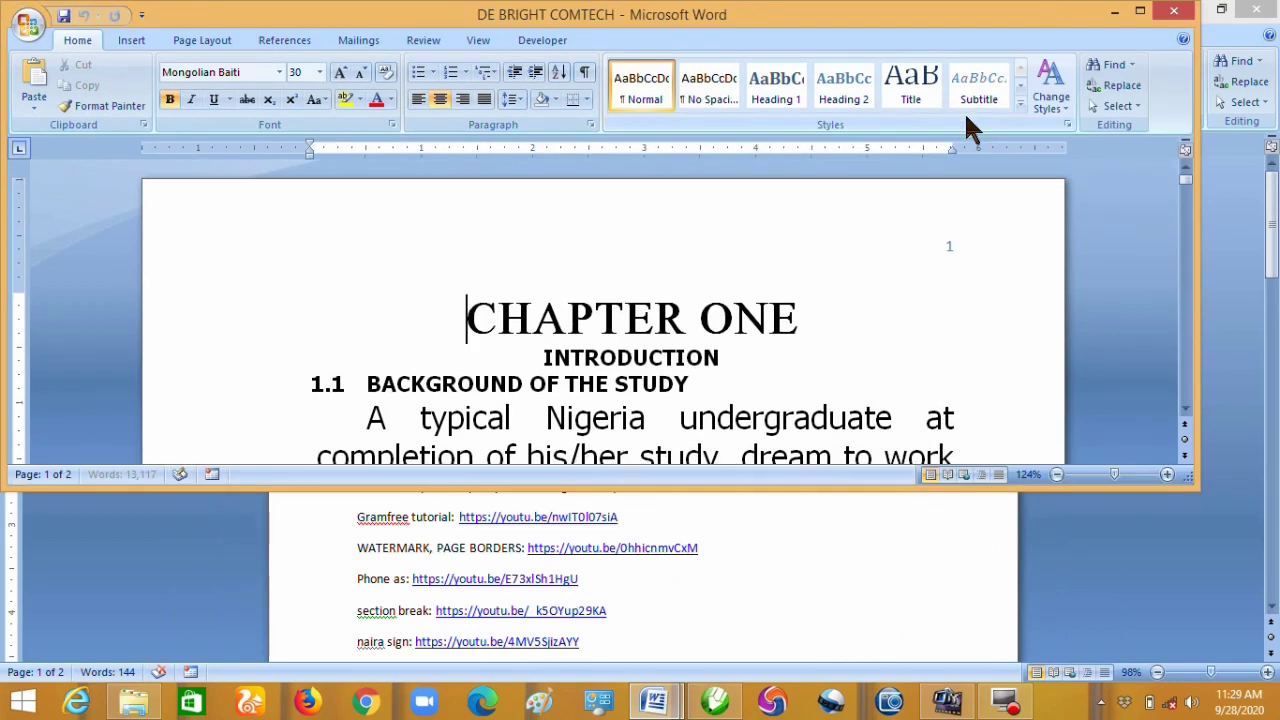
pyautogui.moveTo(1075, 22); pyautogui.dragTo(1079, 135)
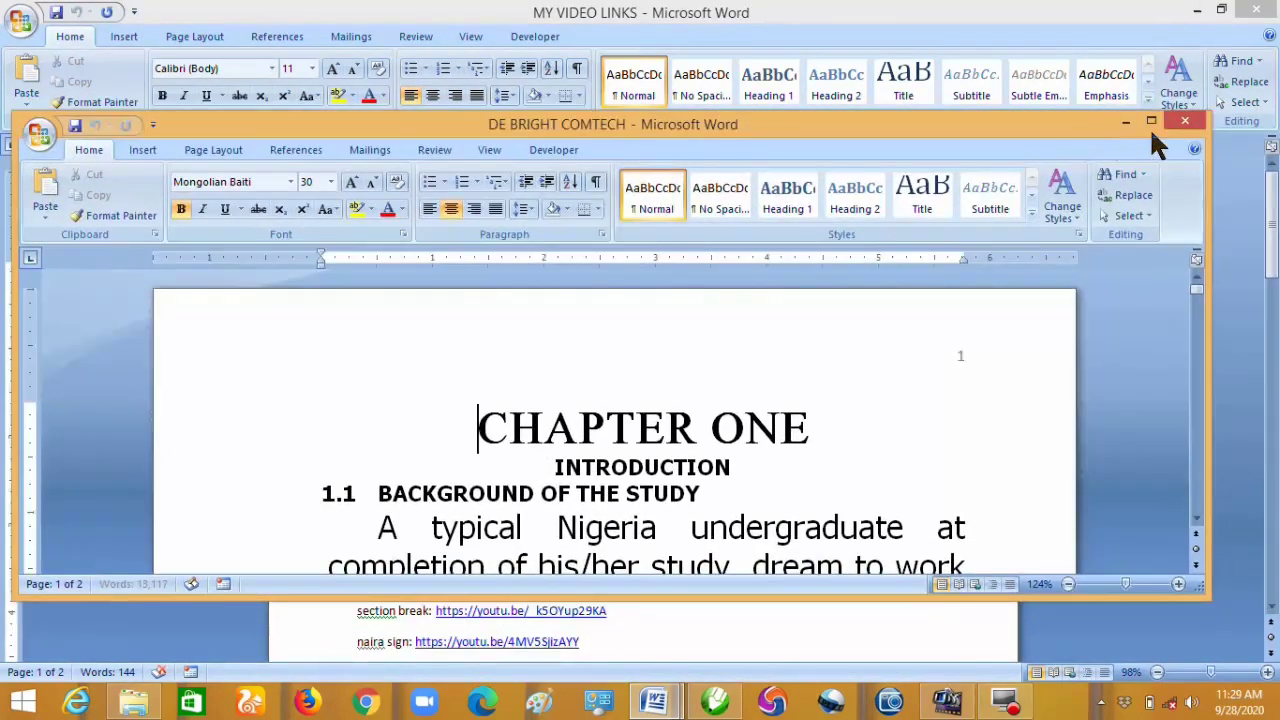
pyautogui.moveTo(1208, 112); pyautogui.dragTo(717, 184)
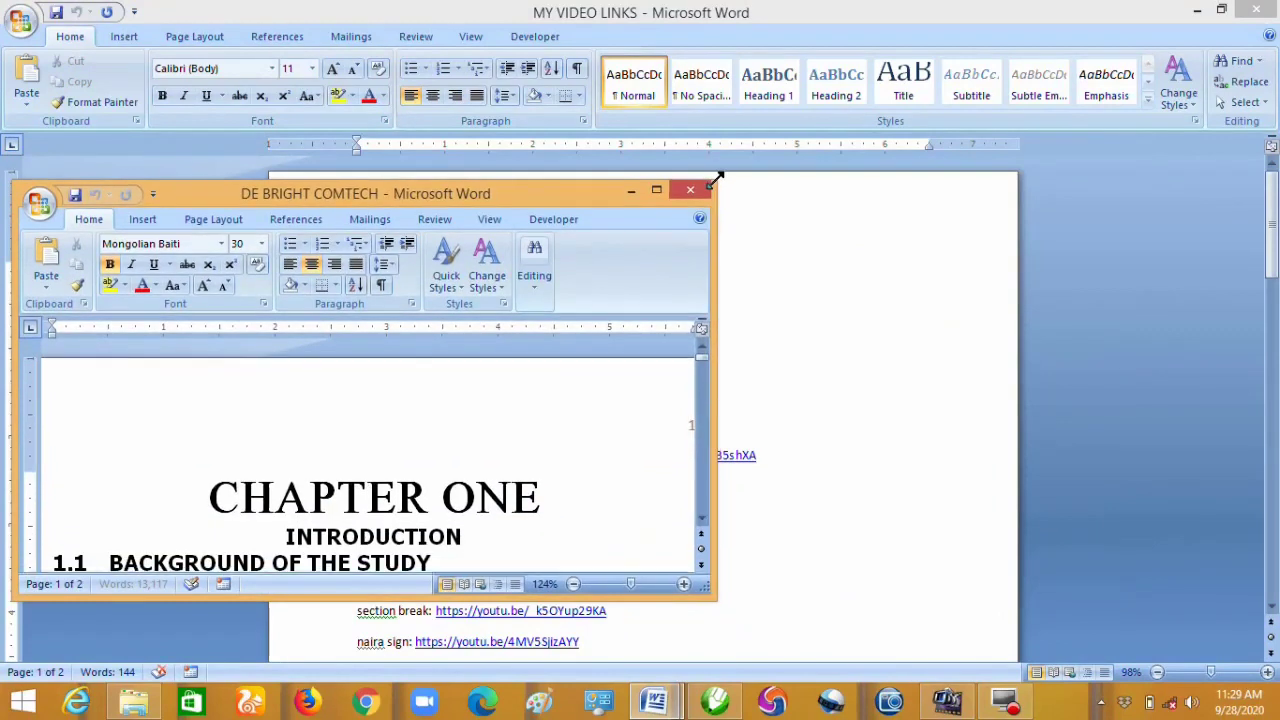
pyautogui.moveTo(711, 277); pyautogui.dragTo(1195, 240)
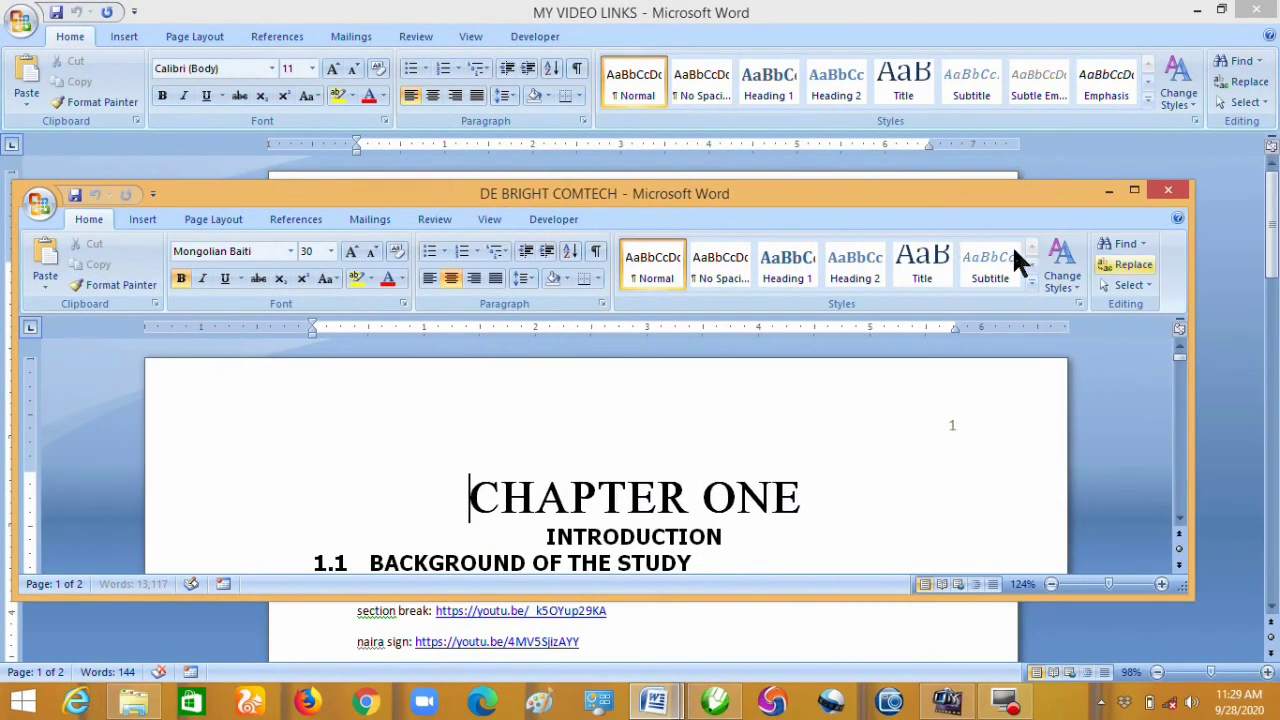
pyautogui.moveTo(737, 180); pyautogui.dragTo(795, 168)
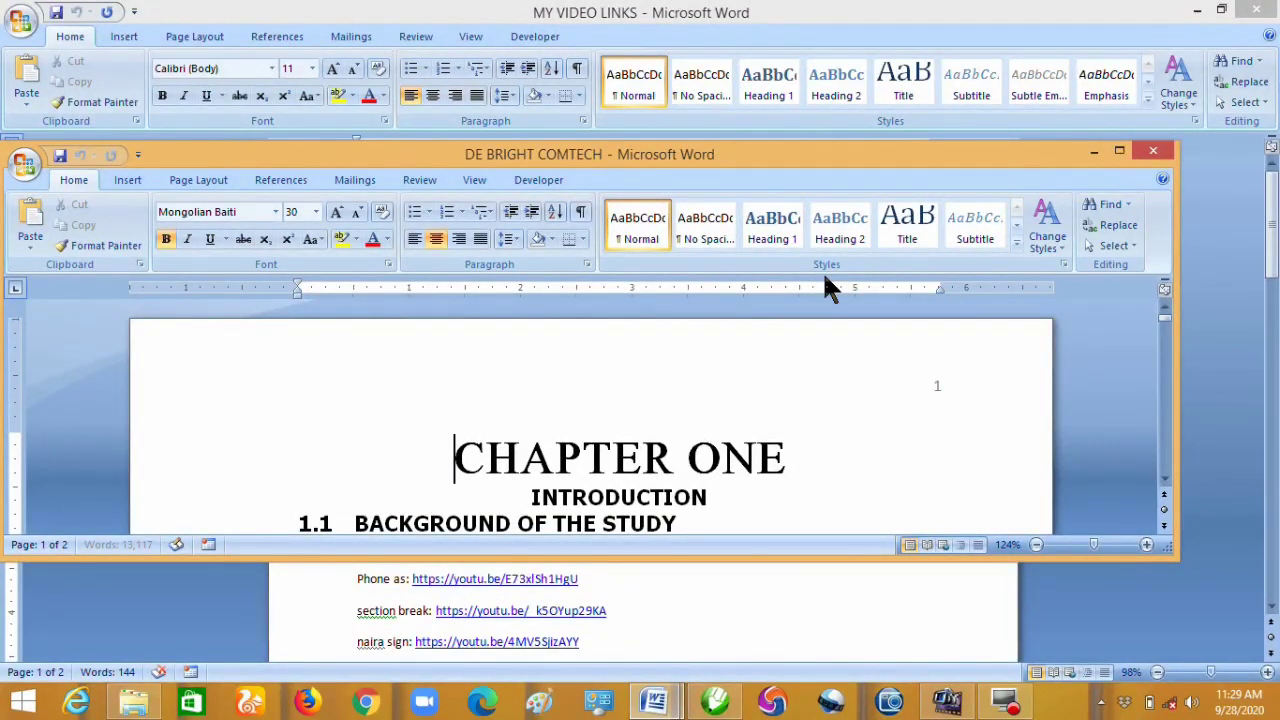
pyautogui.press('super+Up')
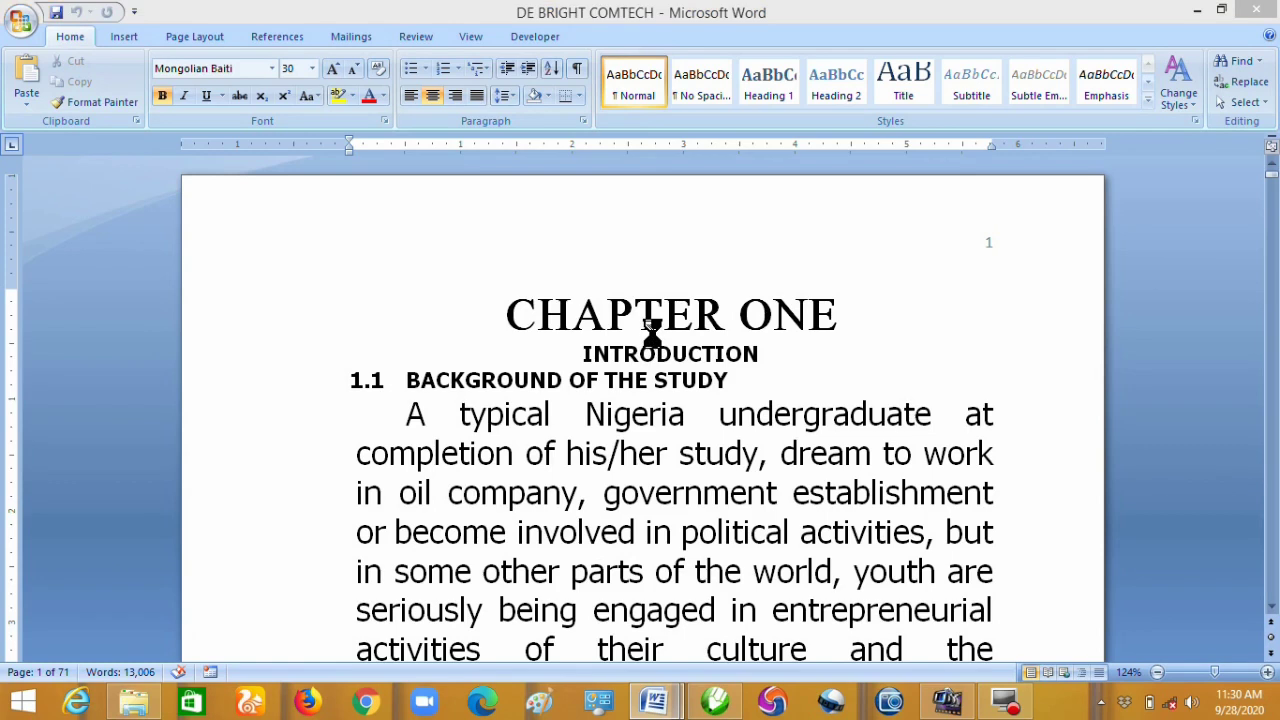
pyautogui.moveTo(463, 6); pyautogui.dragTo(748, 145)
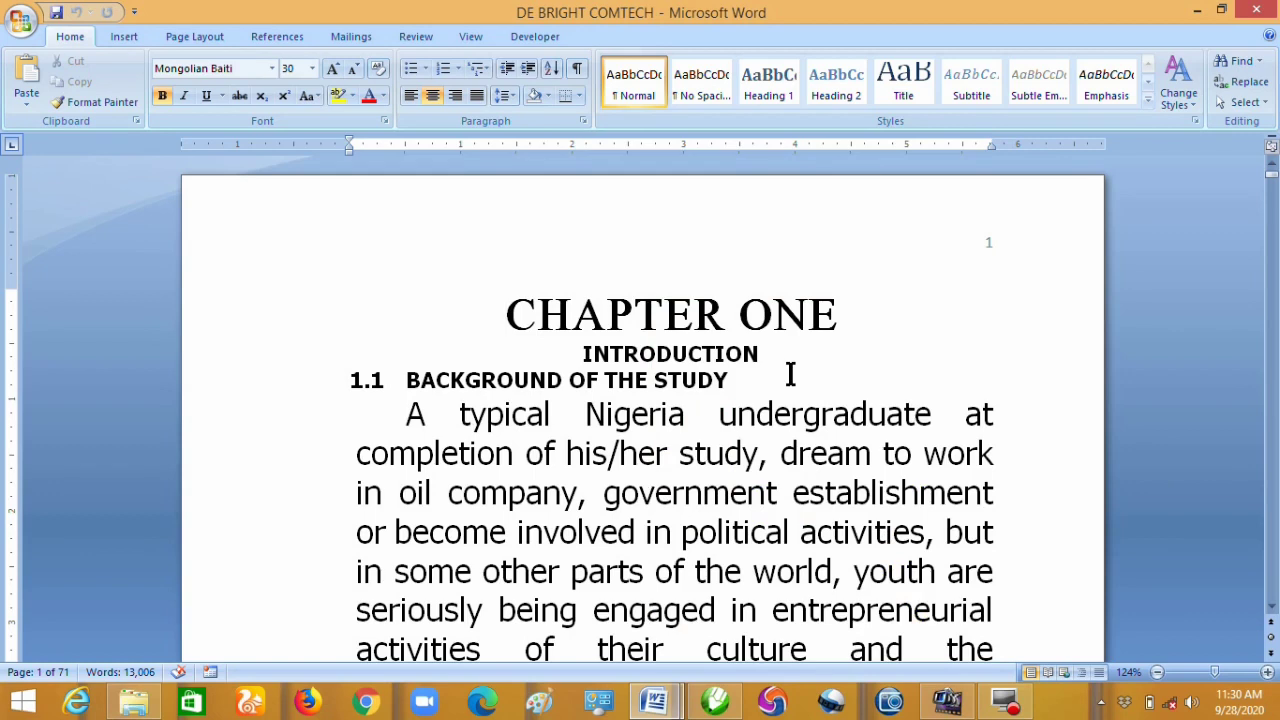
# Step: Capture the whole screen, dismiss the Dropbox offer, paste the screenshot above the CHAPTER ONE heading and select the picture
pyautogui.press('Print')
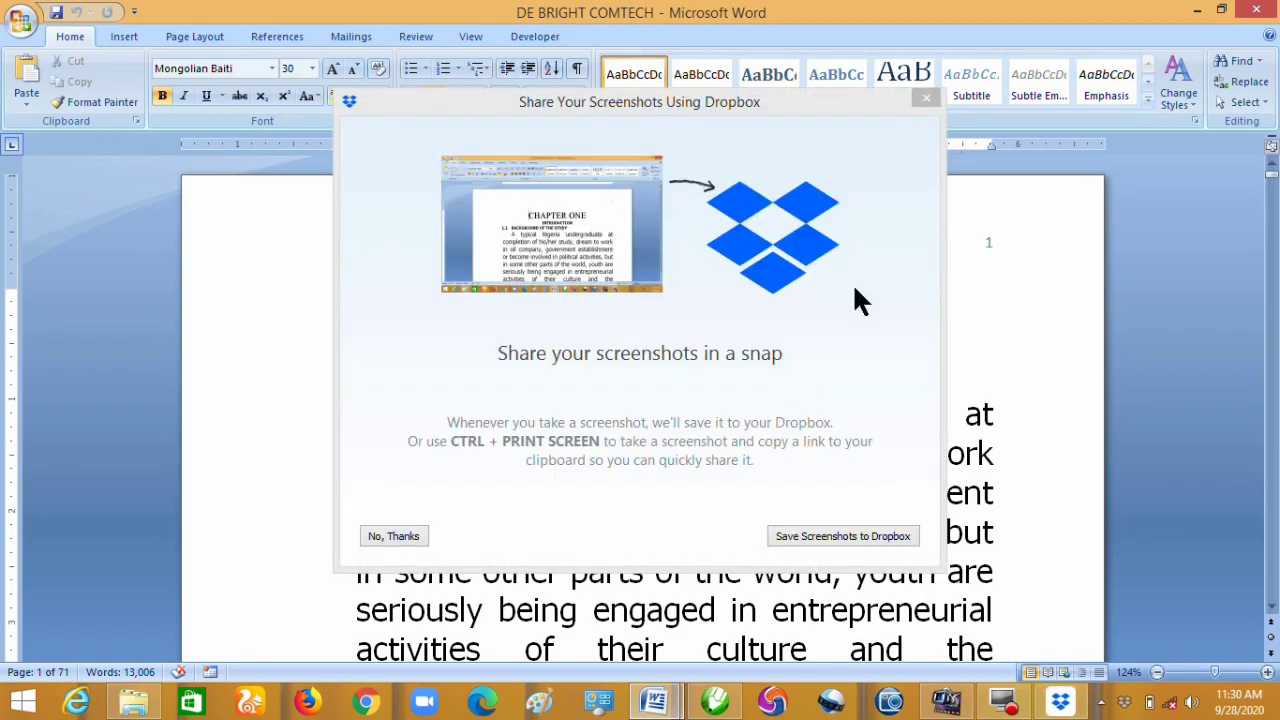
pyautogui.click(925, 100)
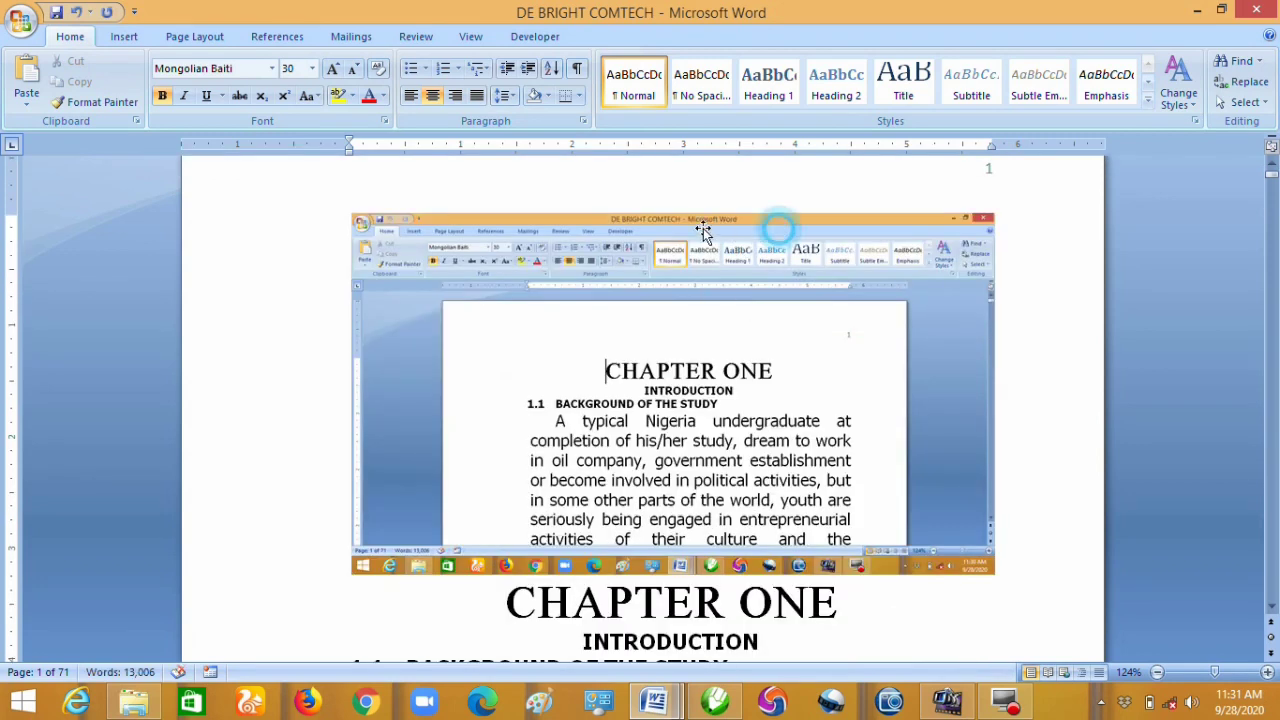
pyautogui.click(726, 256)
pyautogui.click(724, 253)
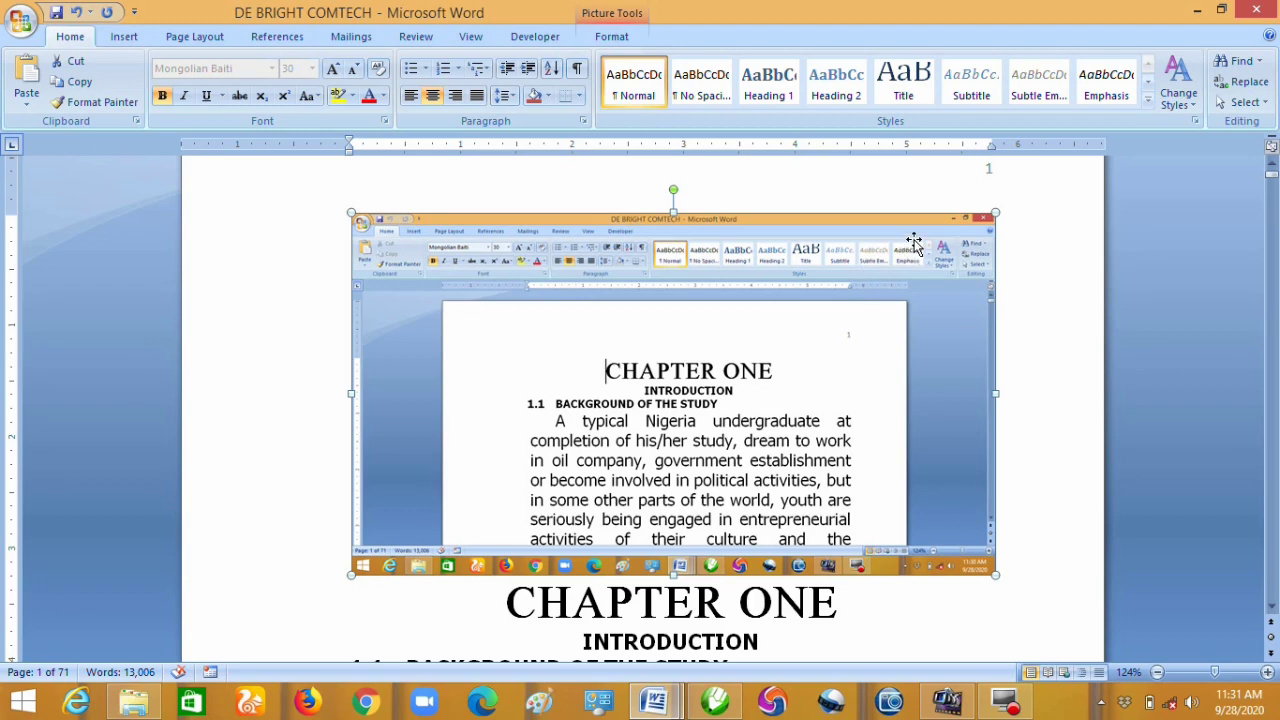
# Step: Capture a screenshot of the desktop and paste it into a new blank document, declining the Dropbox offer
pyautogui.press('super+d')
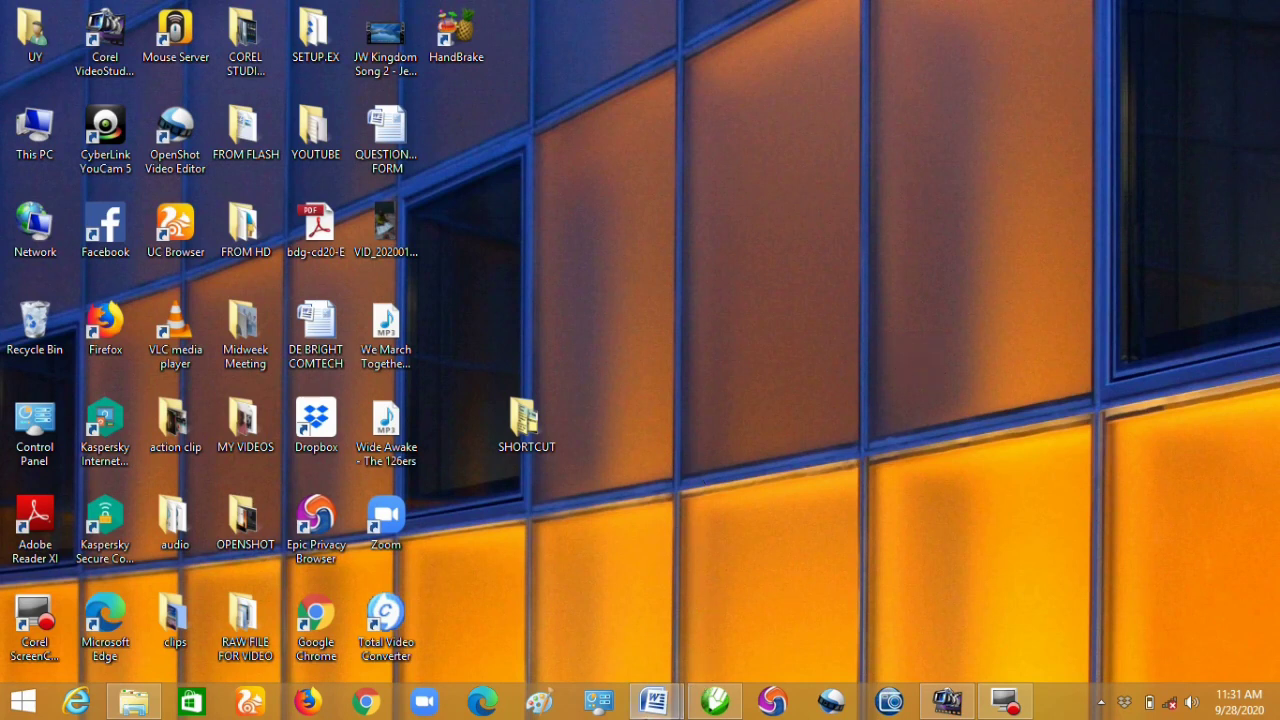
pyautogui.moveTo(655, 700)
pyautogui.click(574, 612)
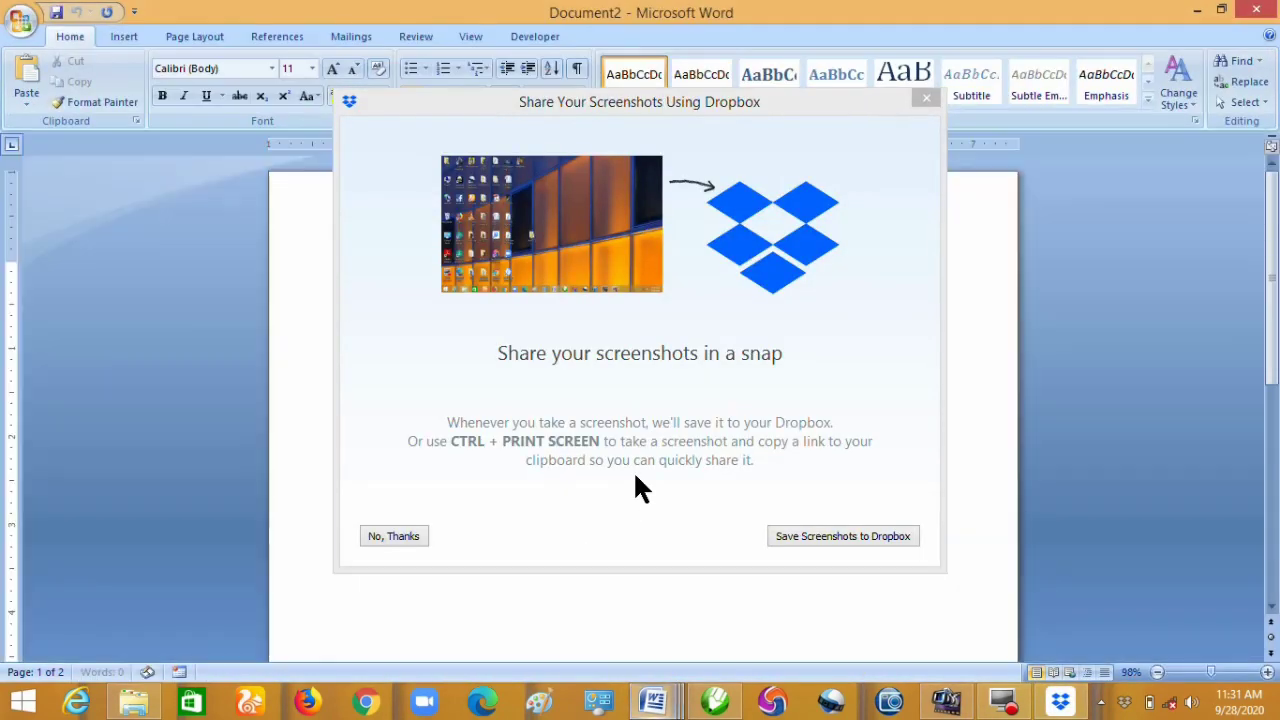
pyautogui.click(926, 98)
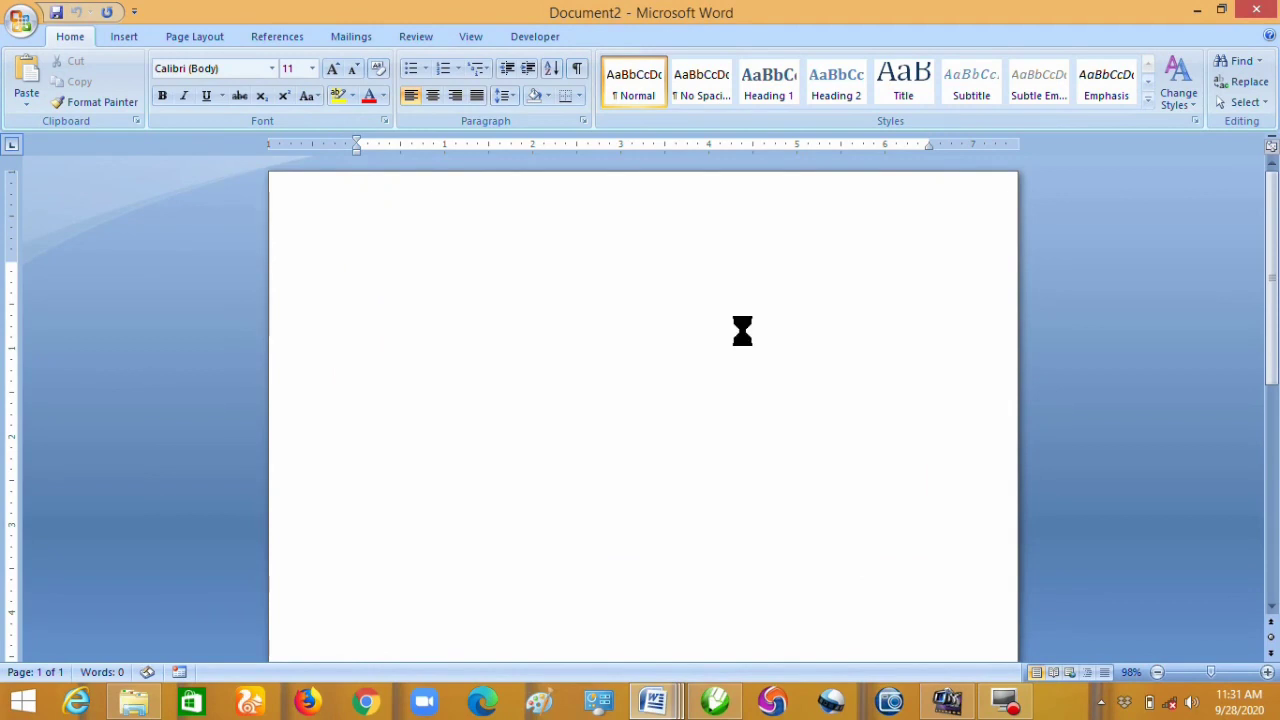
pyautogui.hotkey('ctrl', 'v')
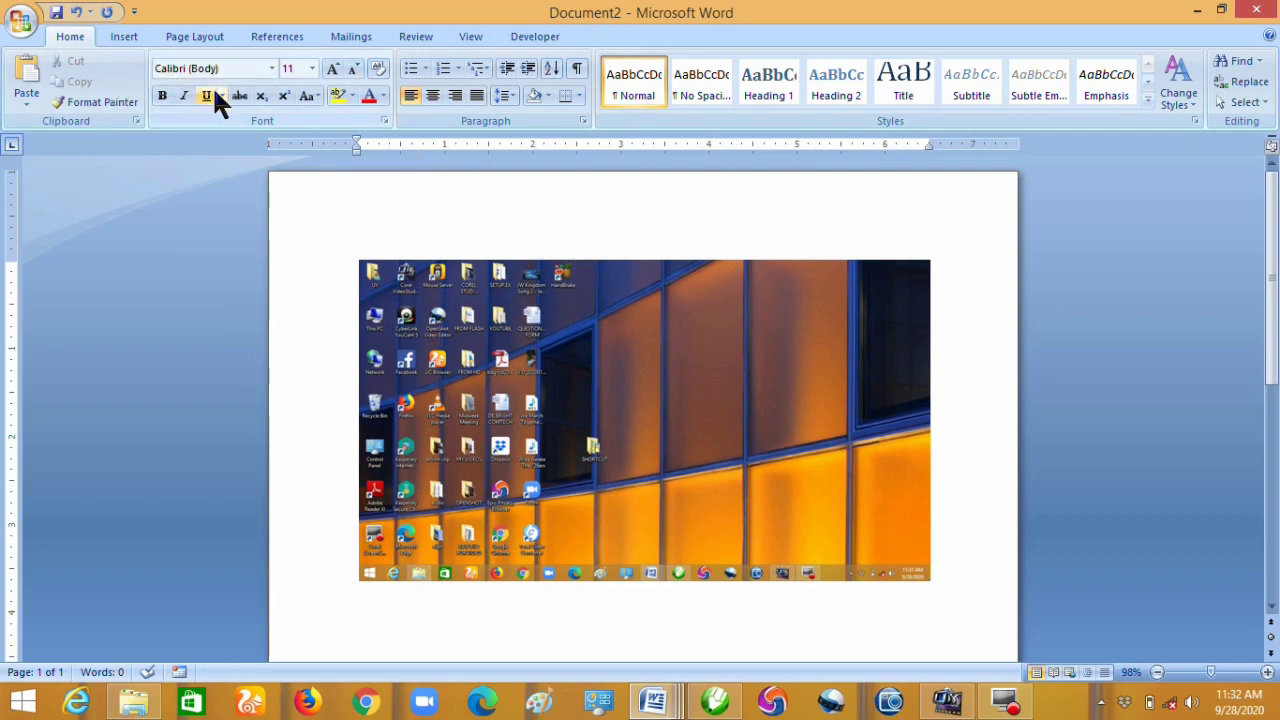
# Step: Switch back to DE BRIGHT COMTECH, restore its window to a smaller size, and resize and reposition it over Document2
pyautogui.click(655, 702)
pyautogui.click(672, 610)
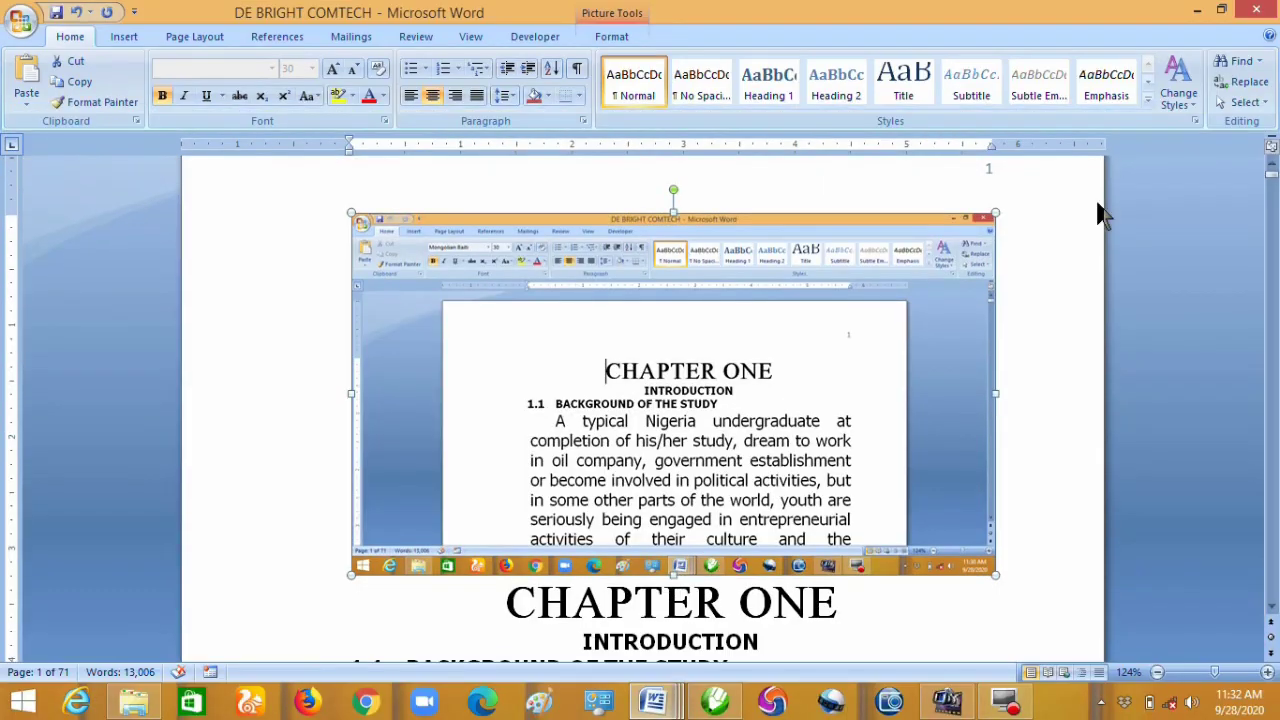
pyautogui.click(1222, 12)
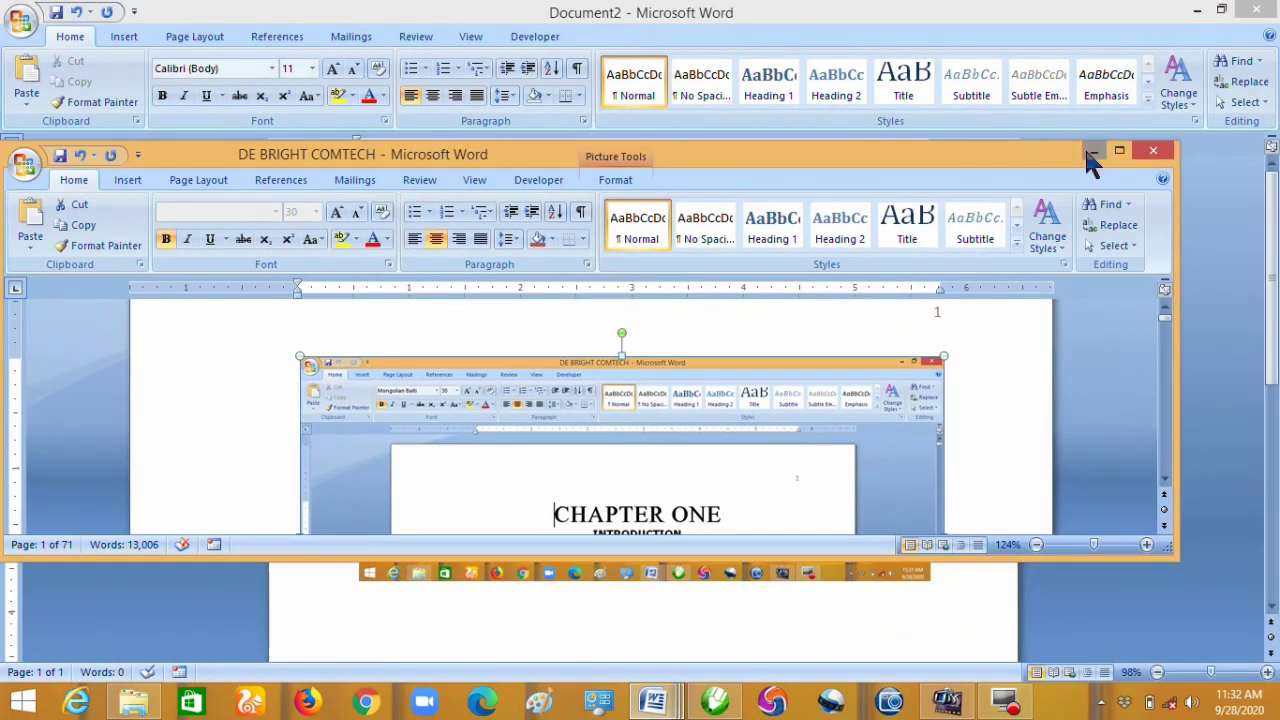
pyautogui.moveTo(1178, 143)
pyautogui.mouseDown()
pyautogui.moveTo(1037, 217)
pyautogui.moveTo(986, 297)
pyautogui.moveTo(1137, 167)
pyautogui.moveTo(1172, 163)
pyautogui.mouseUp()
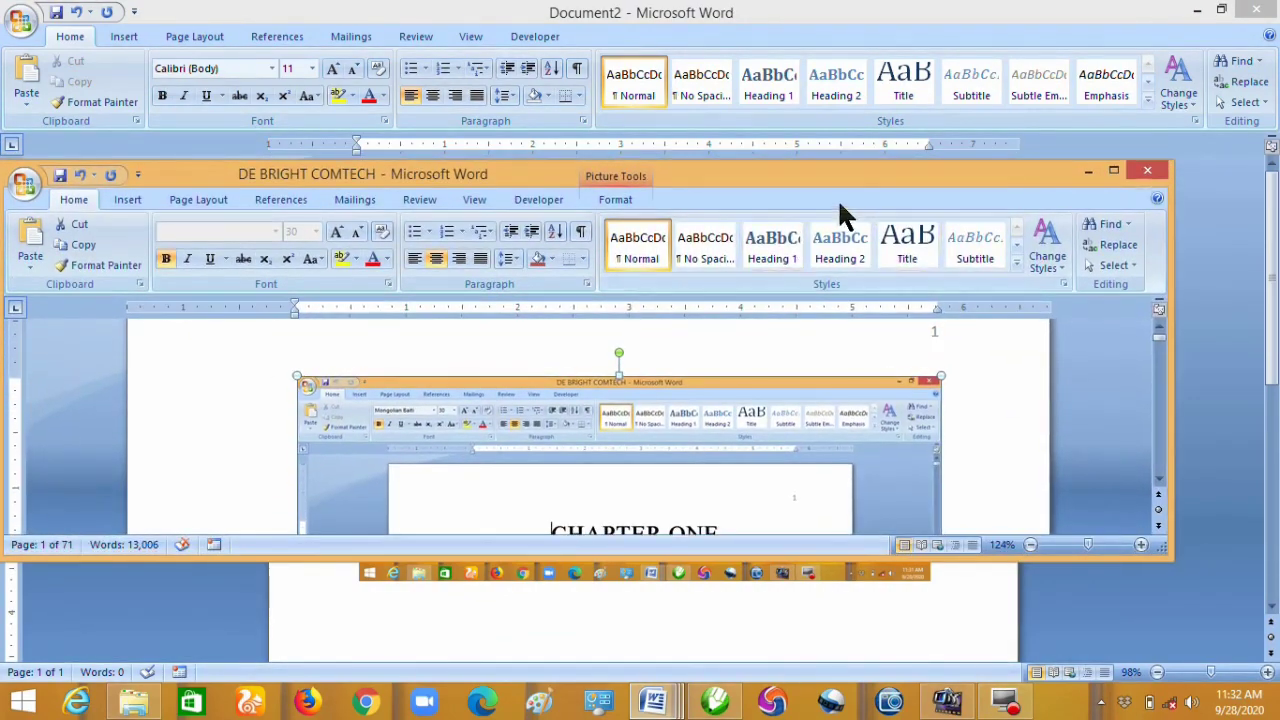
pyautogui.moveTo(839, 180); pyautogui.dragTo(858, 204)
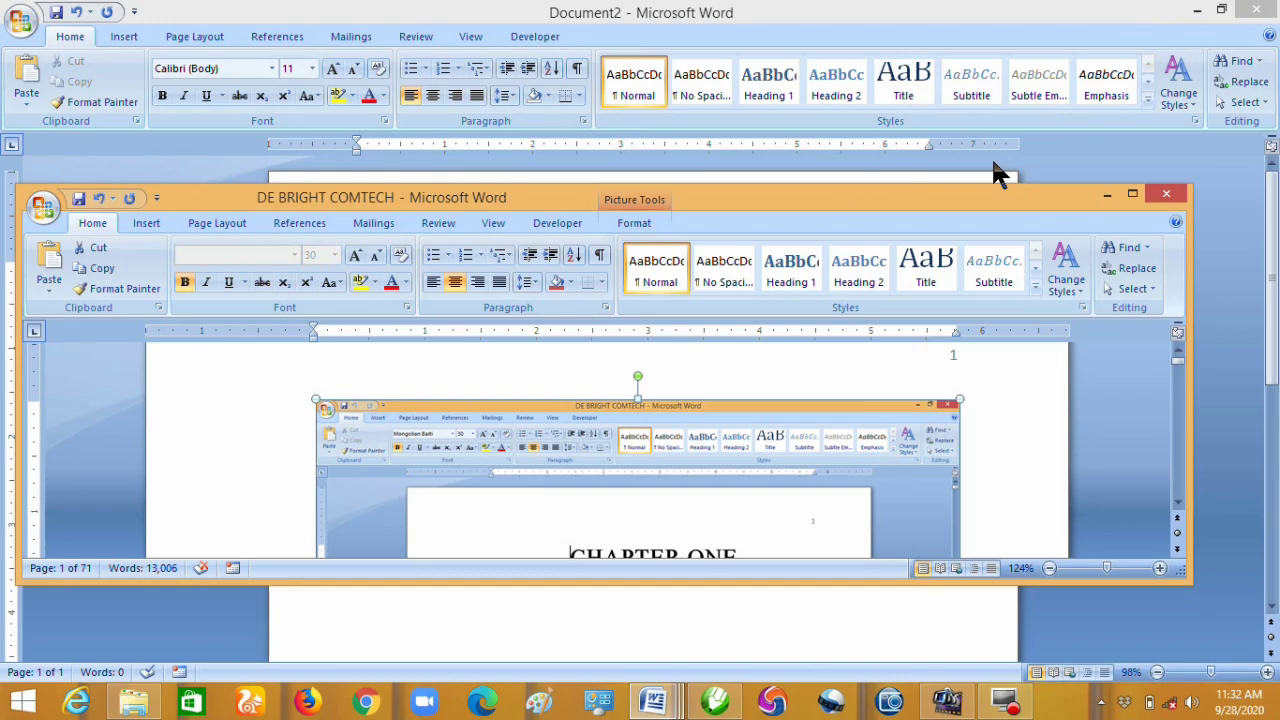
# Step: Reposition the DE BRIGHT COMTECH window over the desktop, capture a screenshot of only that window, and dismiss the Dropbox offer
pyautogui.moveTo(964, 189); pyautogui.dragTo(1019, 207)
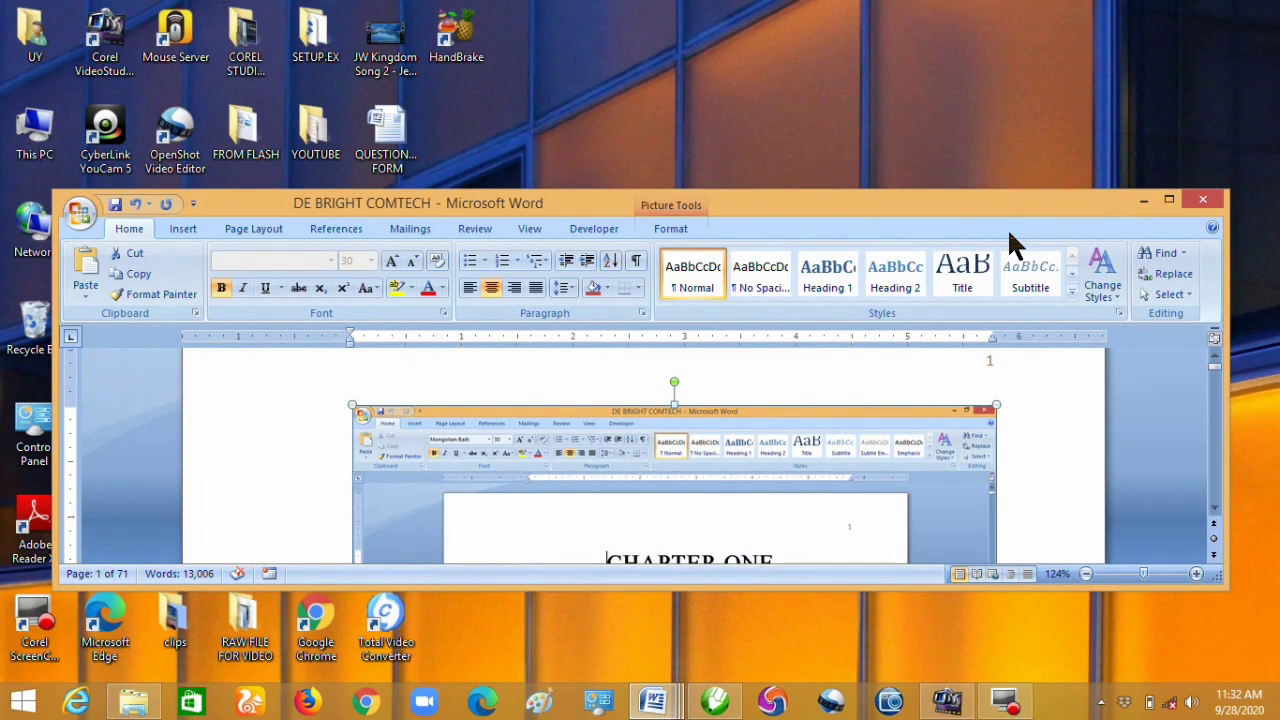
pyautogui.press('alt')
pyautogui.press('alt+Print')
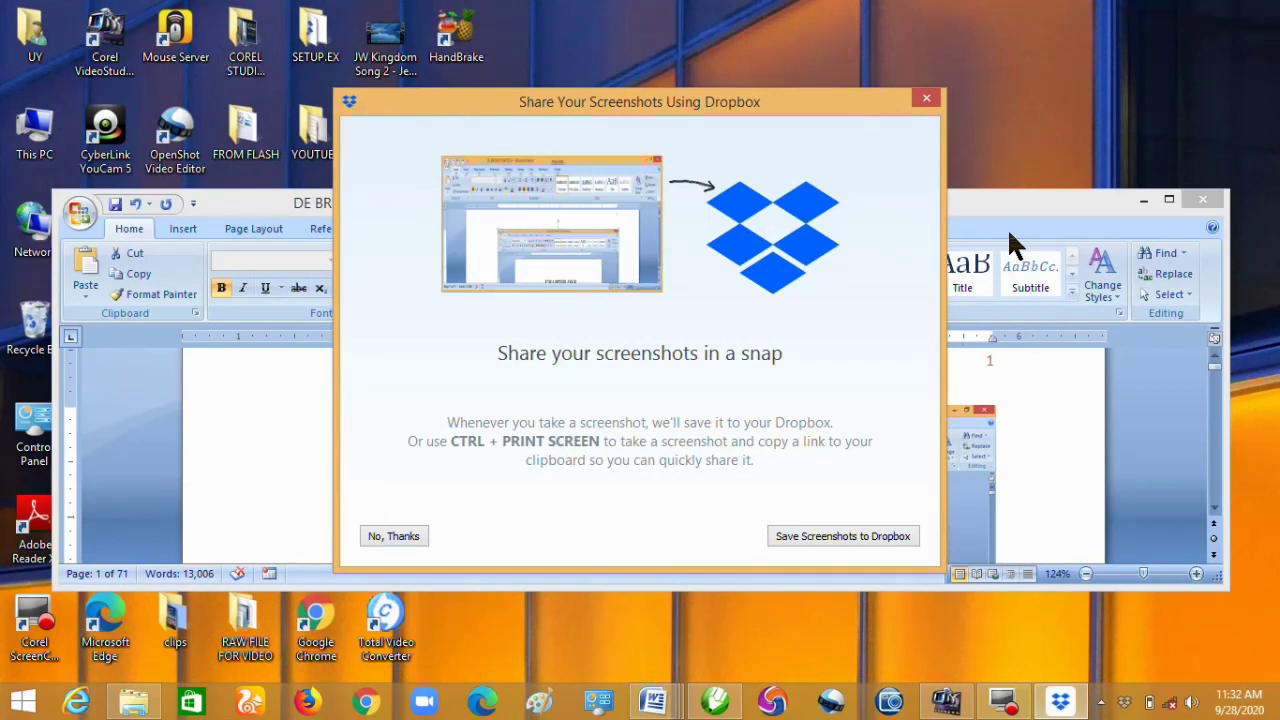
pyautogui.click(929, 103)
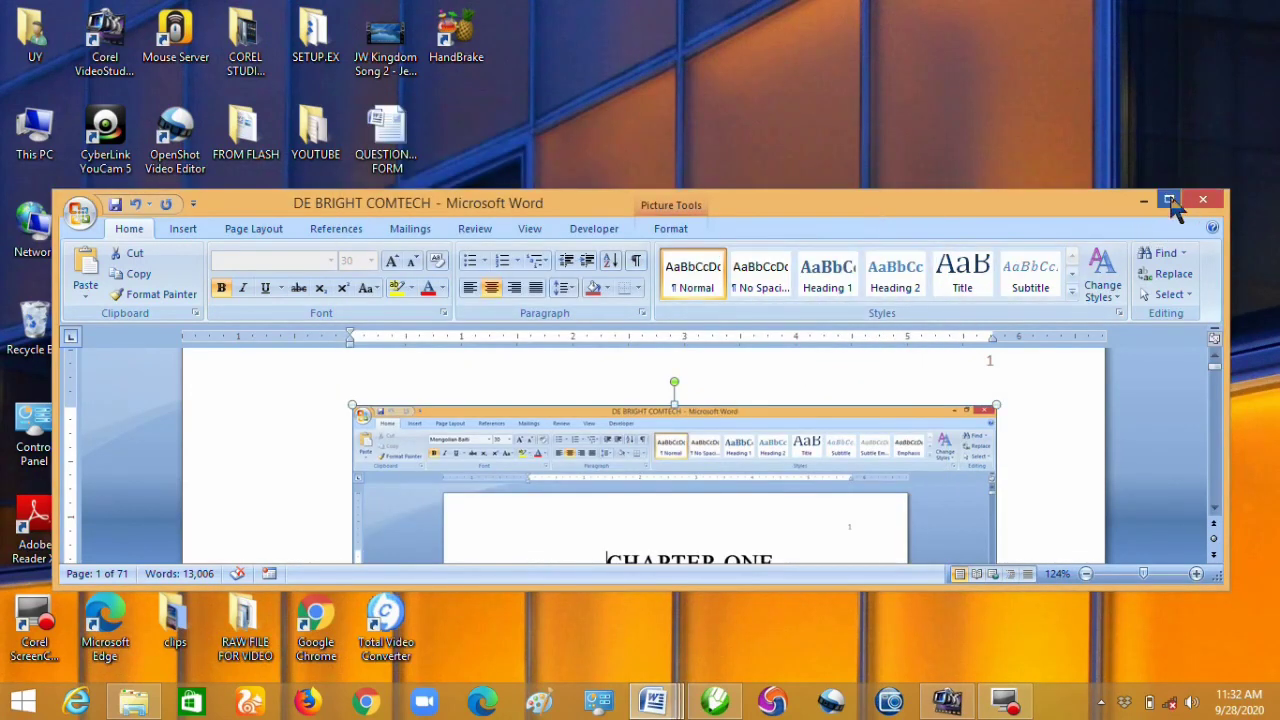
# Step: Maximise the document window and paste the window screenshot into a new list item after the paragraph ending "in particular." on page 16
pyautogui.click(1169, 201)
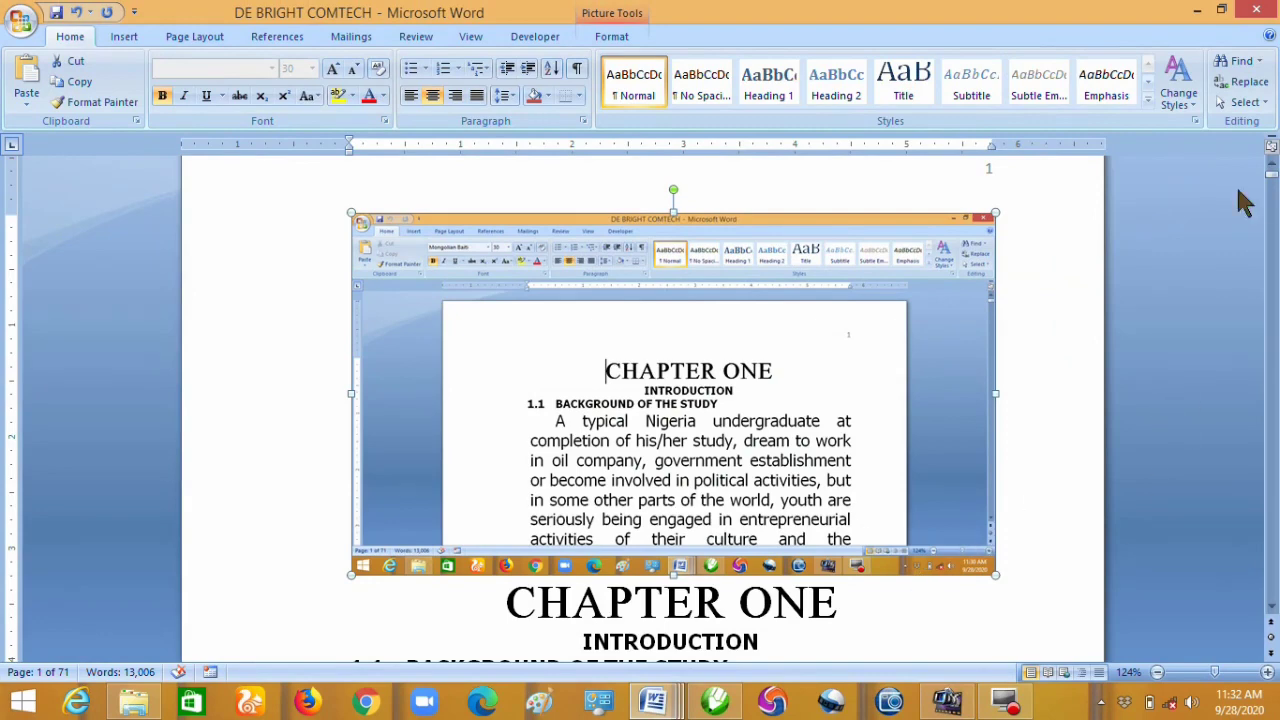
pyautogui.moveTo(1272, 170); pyautogui.dragTo(1270, 278)
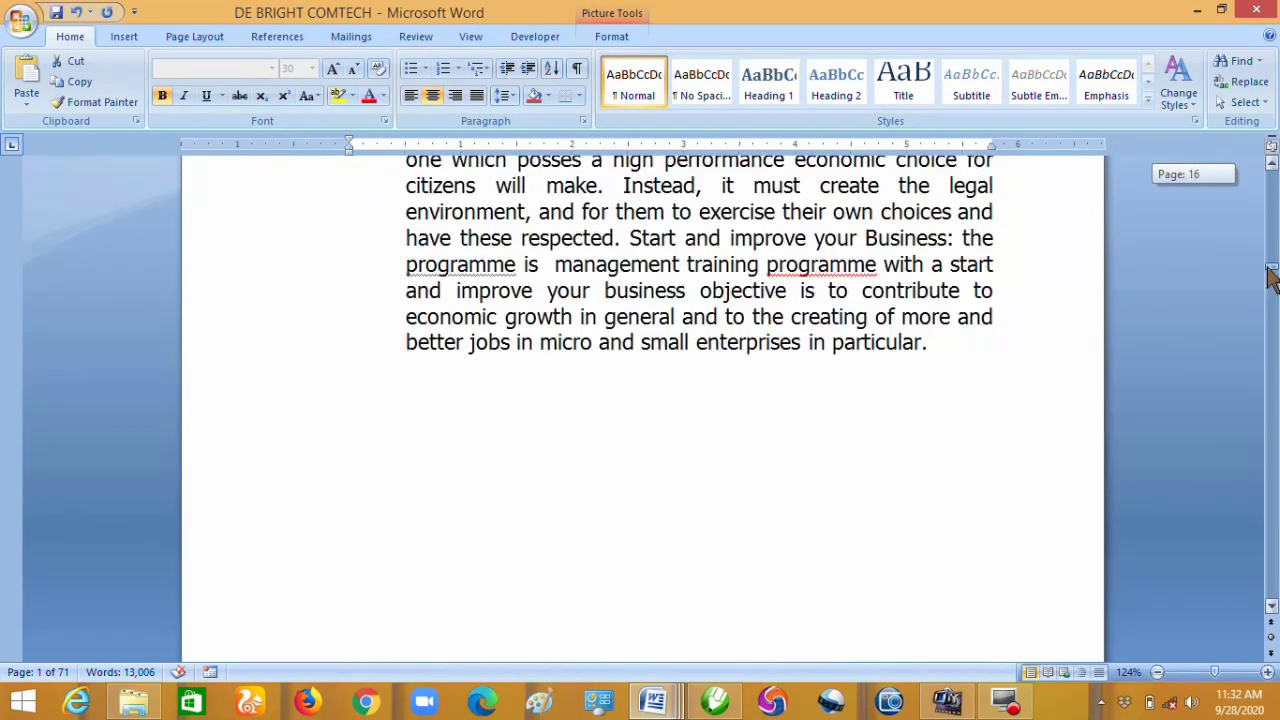
pyautogui.click(991, 348)
pyautogui.press('Return')
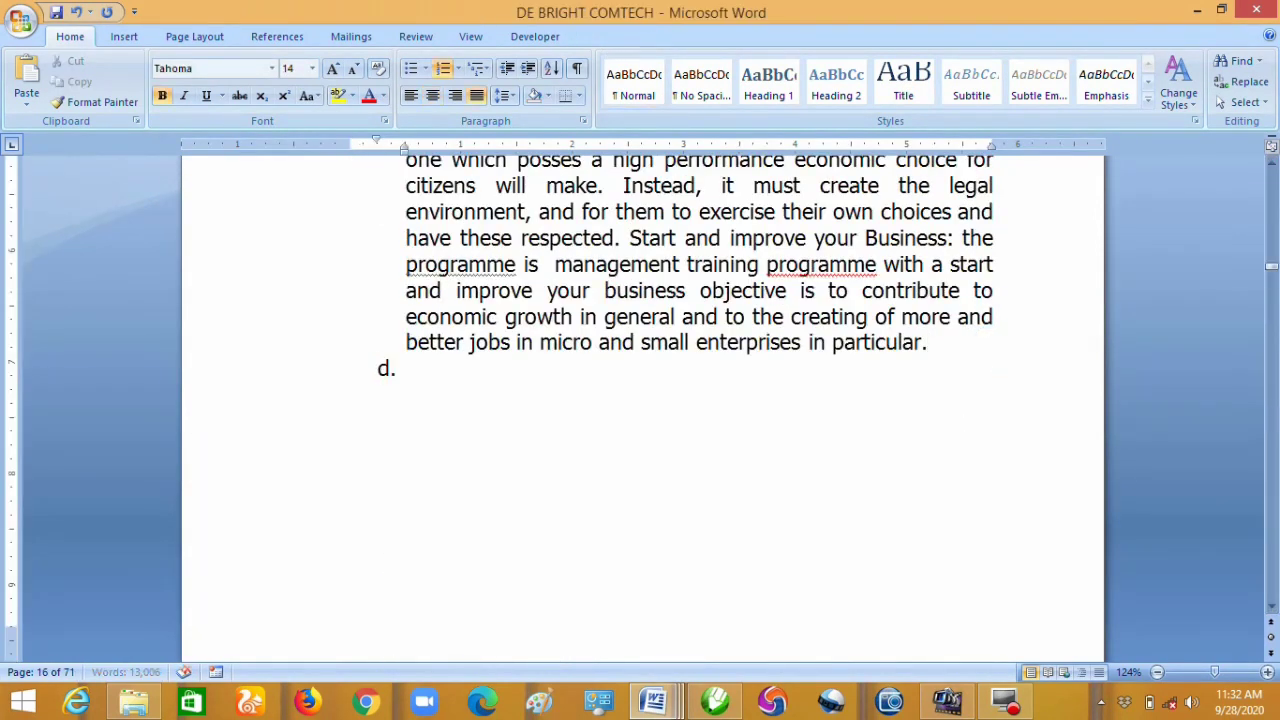
pyautogui.hotkey('ctrl', 'v')
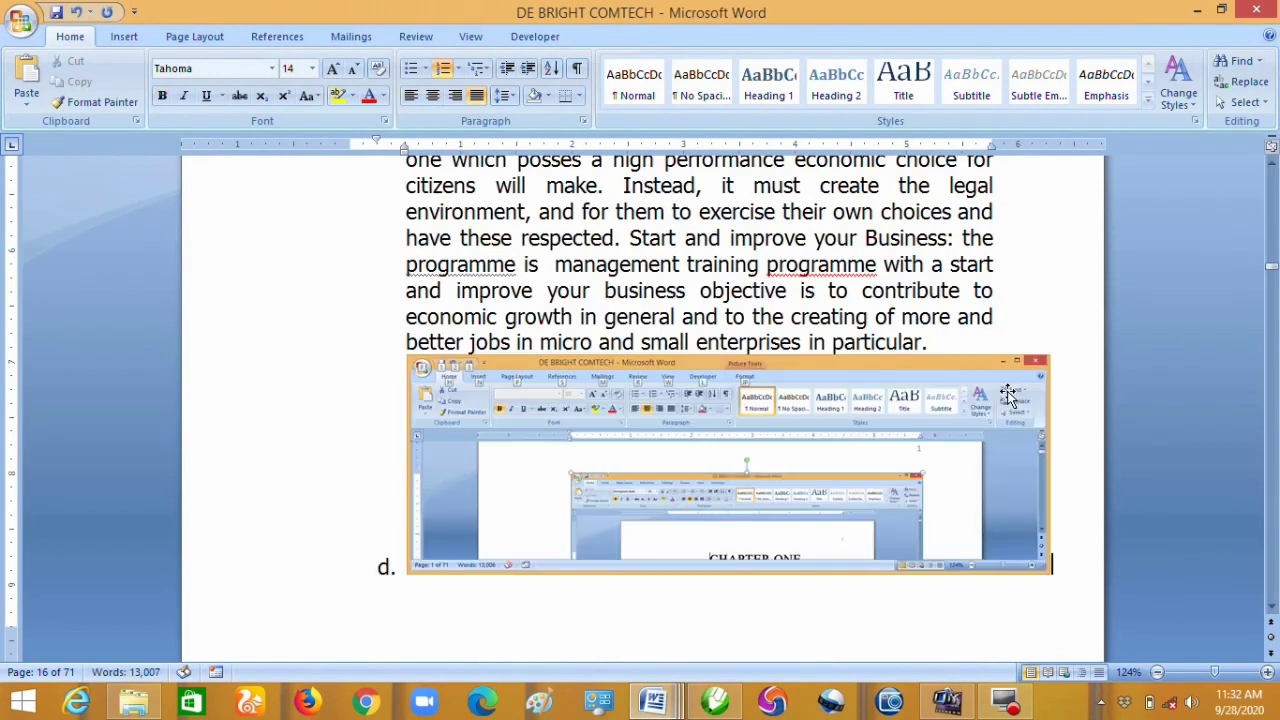